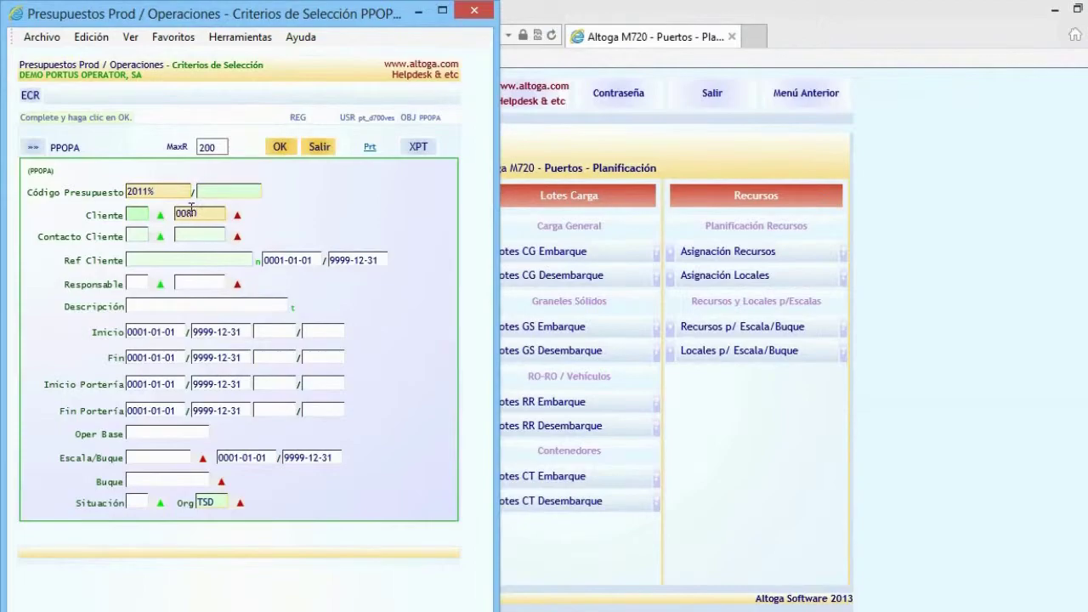
List the client's budgets matching code 2011% and review the micro-operations of the EMBARQUE DE CARGA GENERAL budget
click(280, 146)
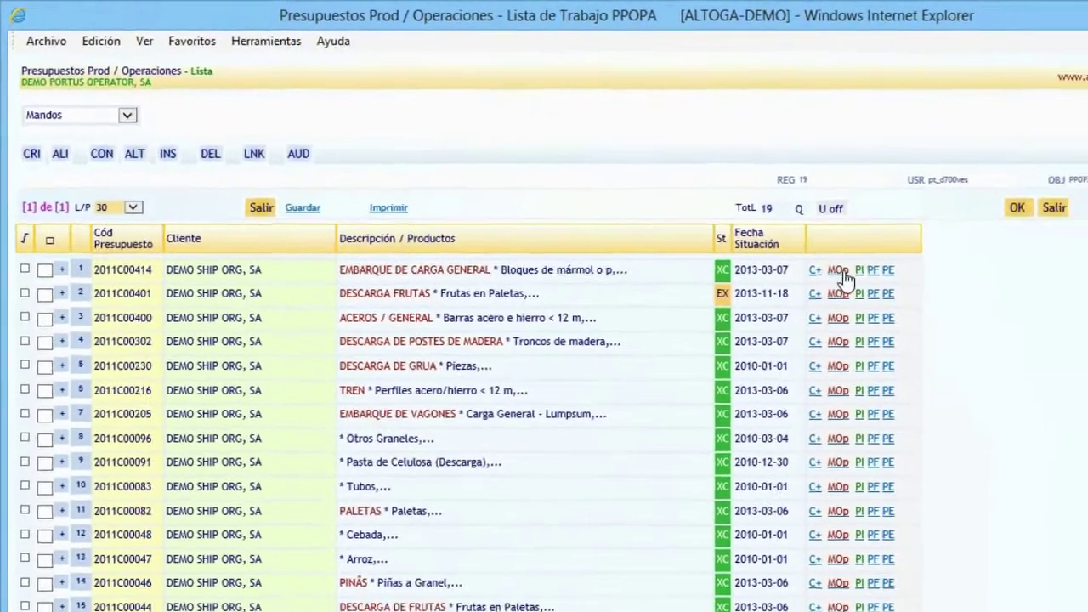
click(957, 309)
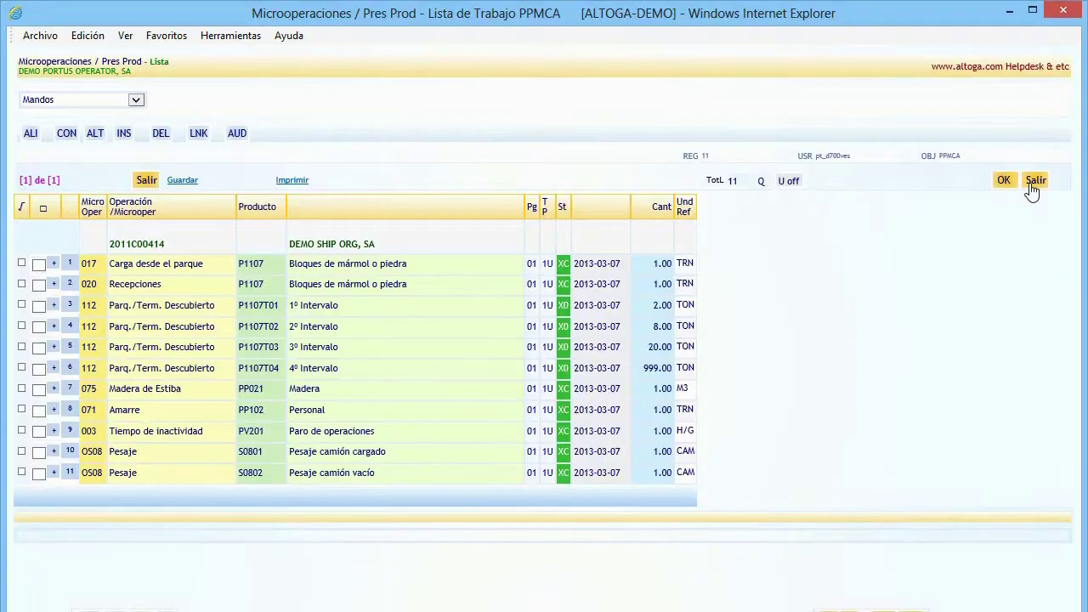
click(1032, 189)
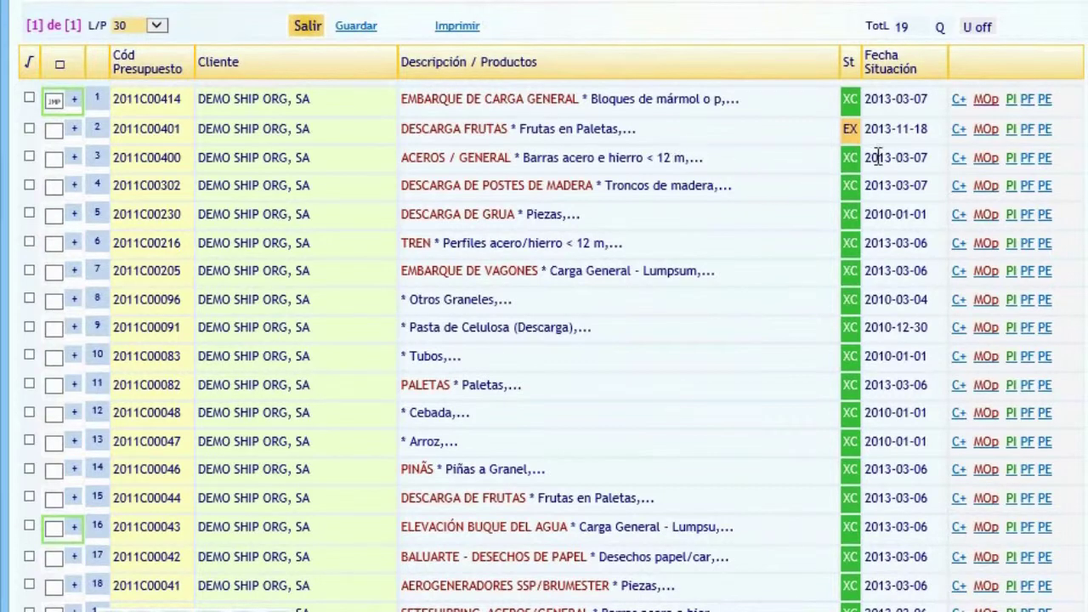
Review the full micro-operations list of the ACEROS / GENERAL budget and return to the budget list
click(986, 158)
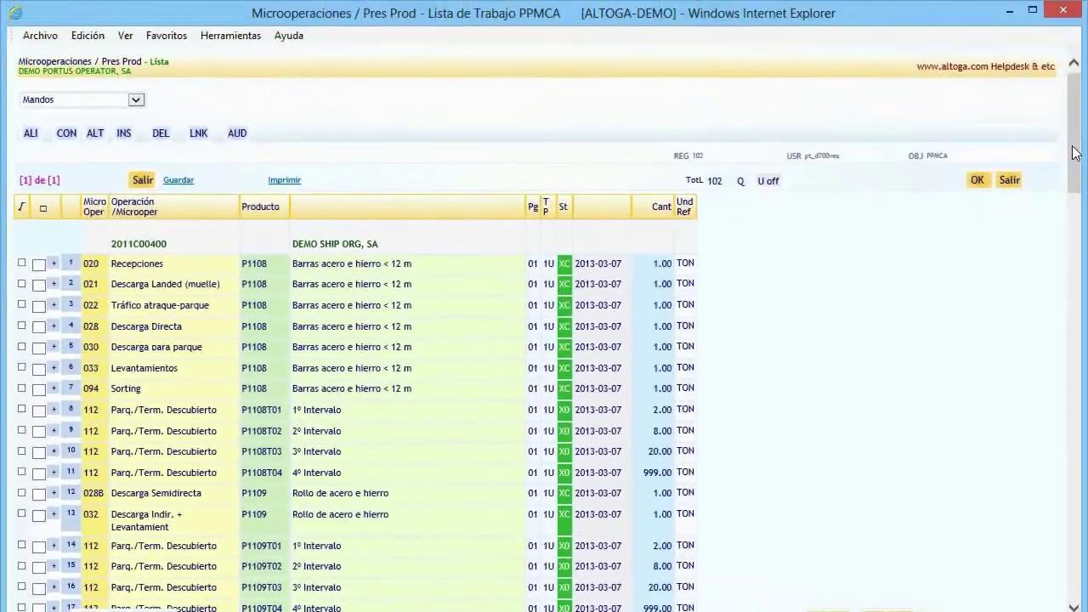
drag(1075, 153, 1081, 572)
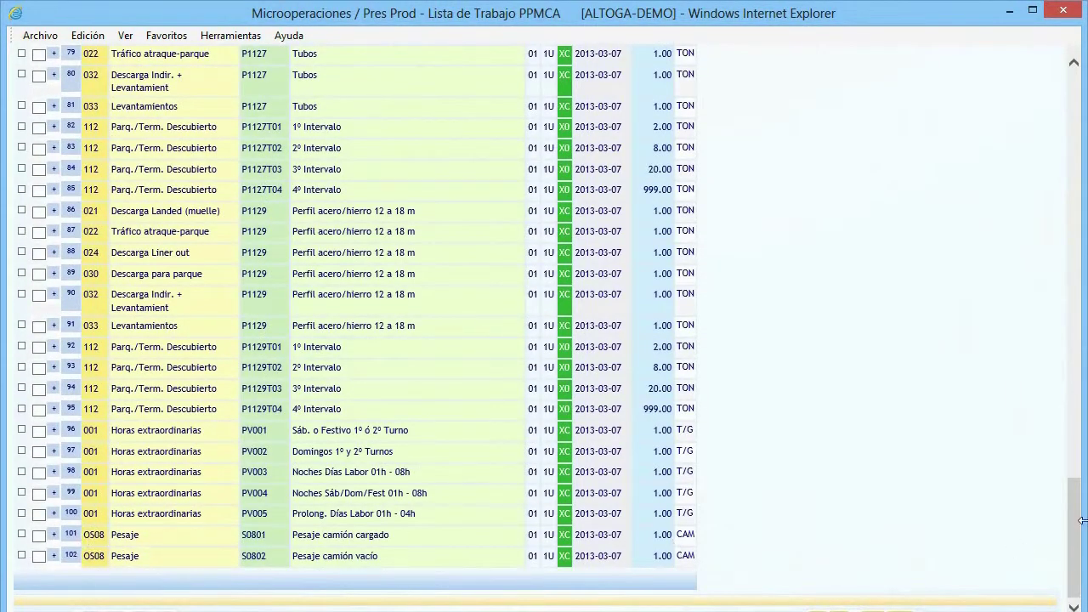
drag(1075, 525, 1086, 100)
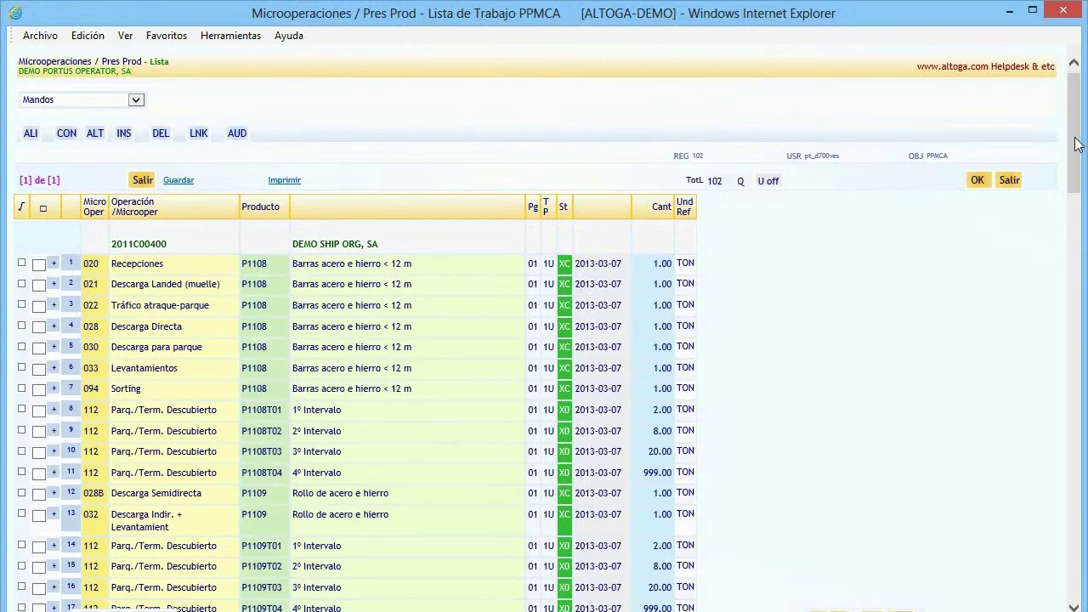
drag(1078, 159, 1083, 136)
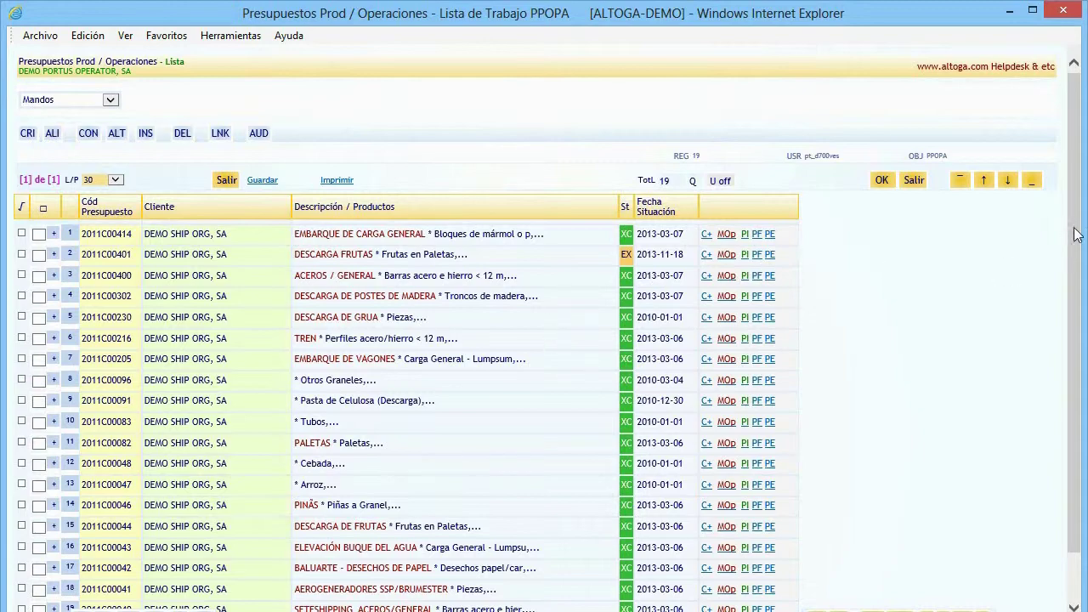
drag(1076, 234, 1082, 307)
Start generating an initial plan from the EMBARQUE DE CARGA GENERAL budget's micro-operations 017 Carga desde el parque, 020 Recepciones and both OS08 Pesaje lines
click(726, 235)
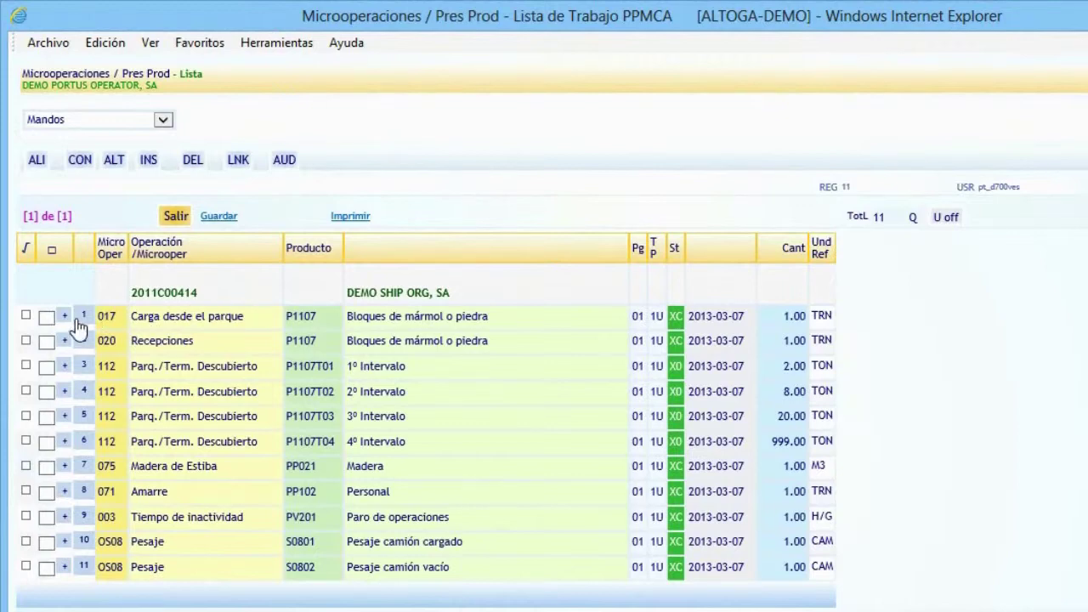
click(26, 314)
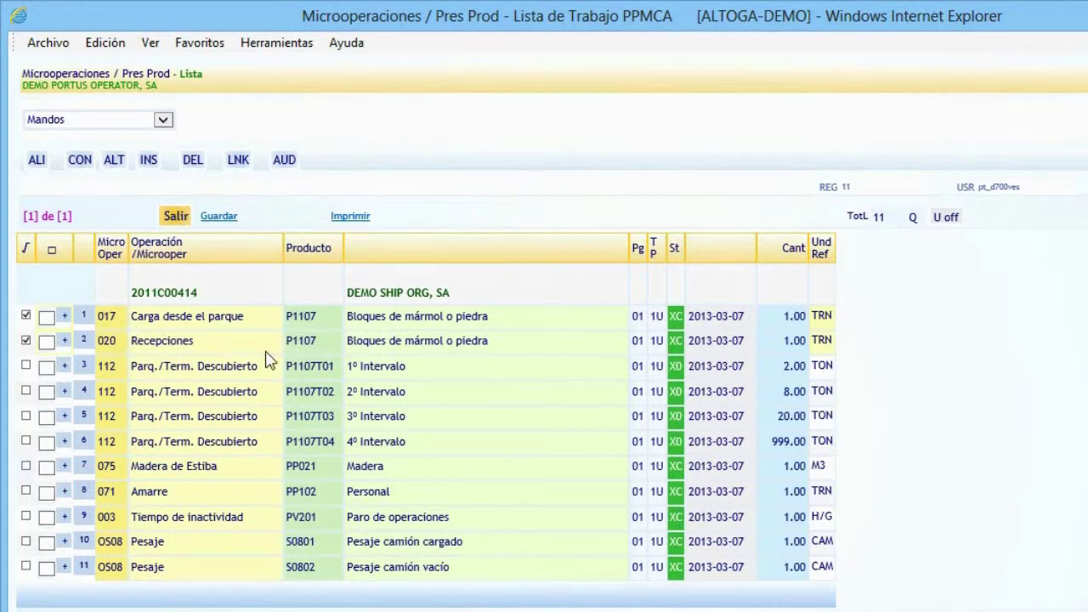
click(26, 541)
click(26, 565)
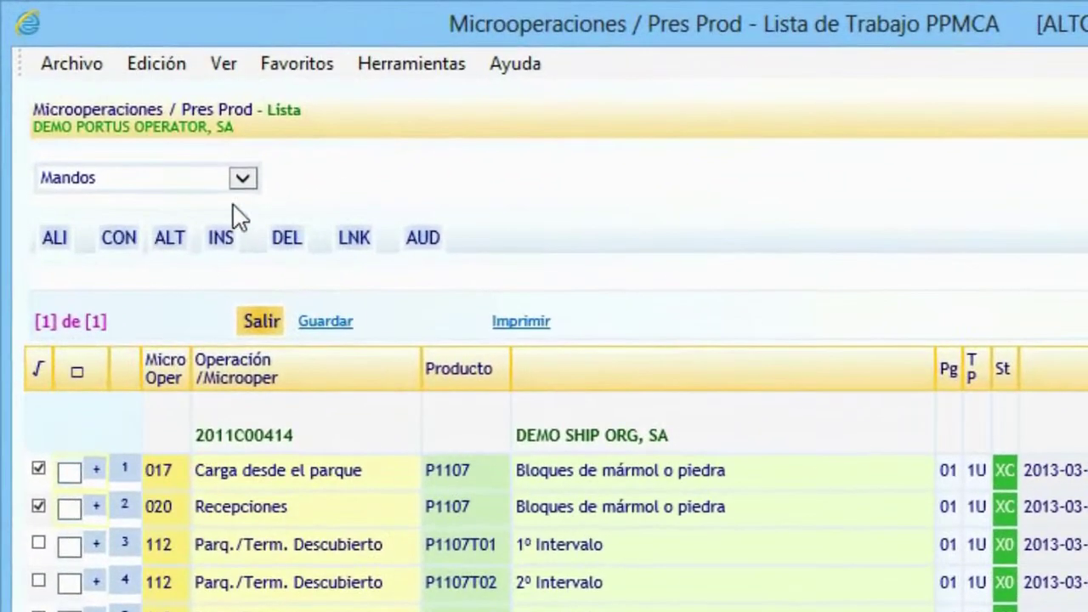
click(243, 180)
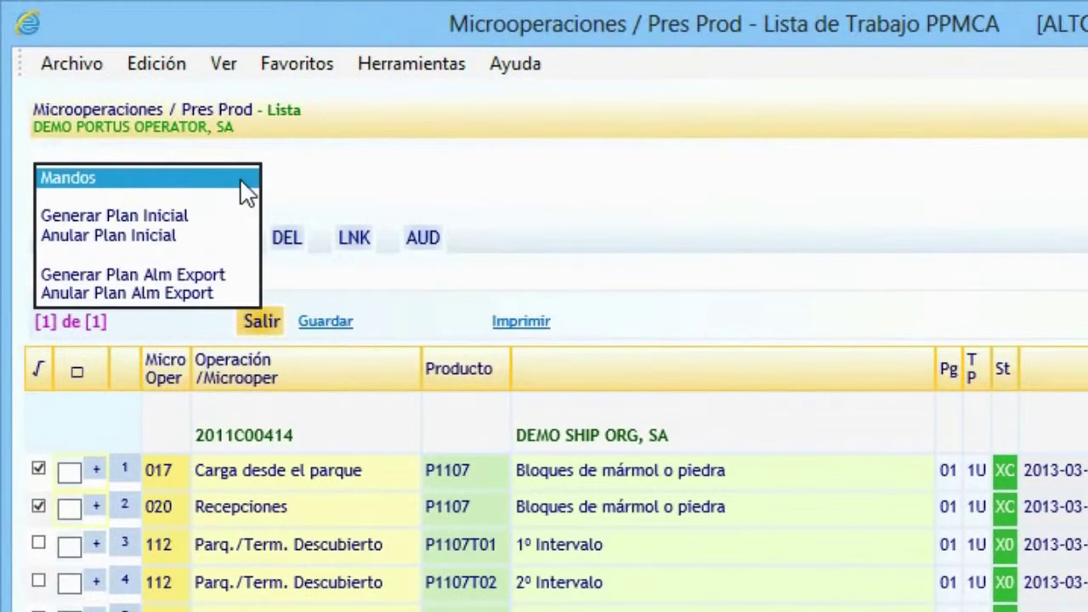
click(175, 215)
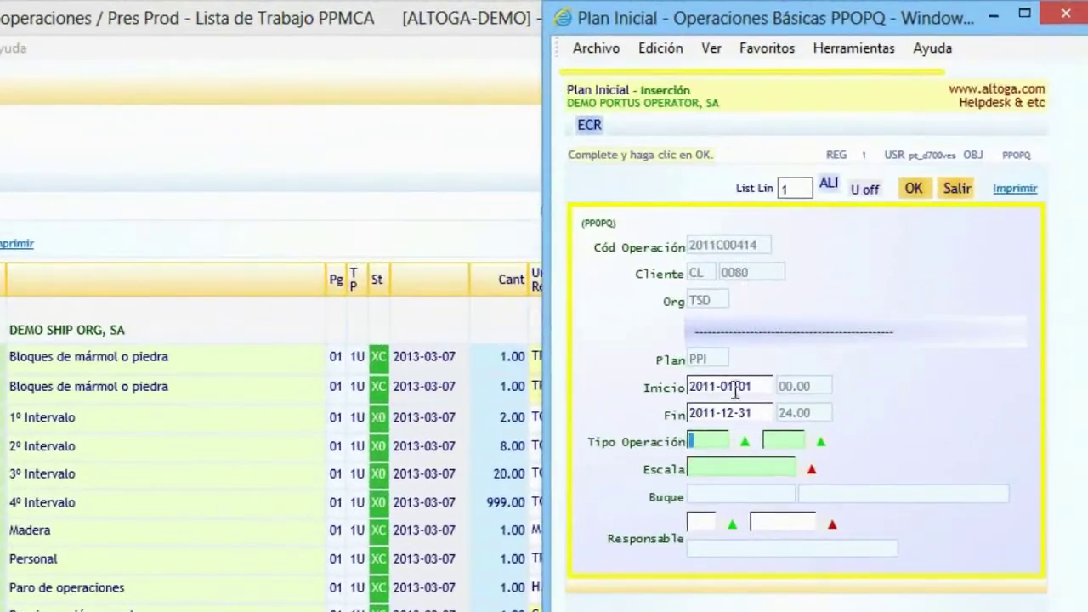
Set the plan's operation type to CGI (Carga Indirecta) and its lot type to GEM (Carga General - Embarque)
click(699, 440)
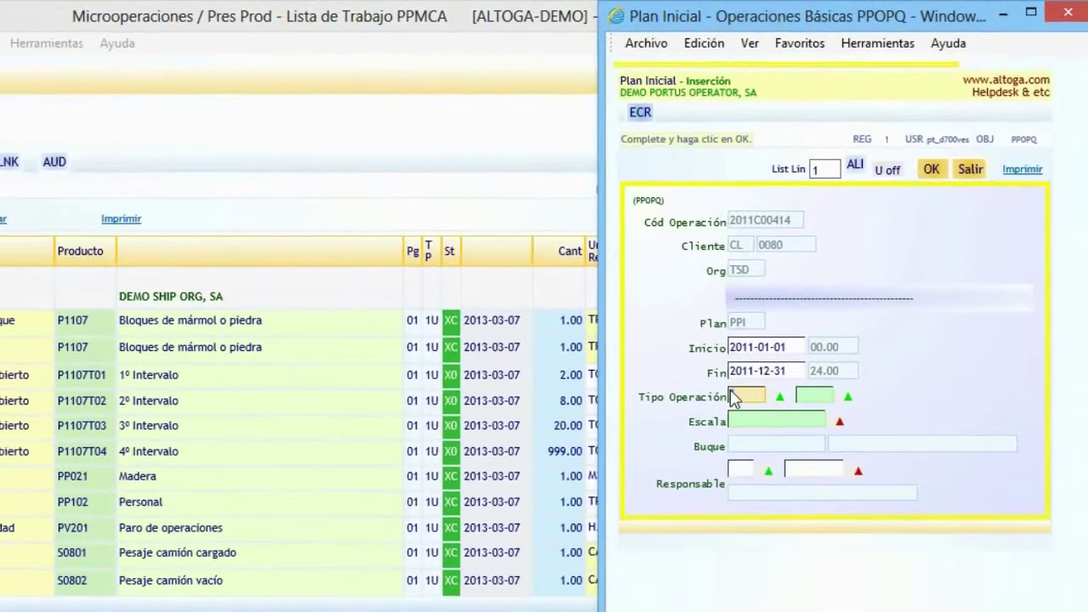
click(720, 410)
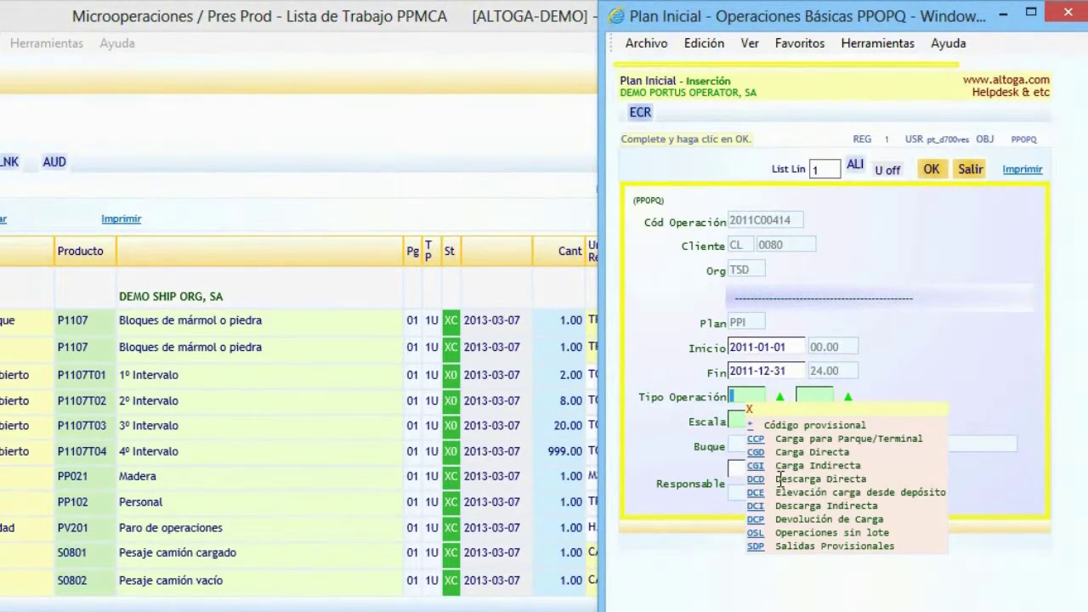
click(754, 465)
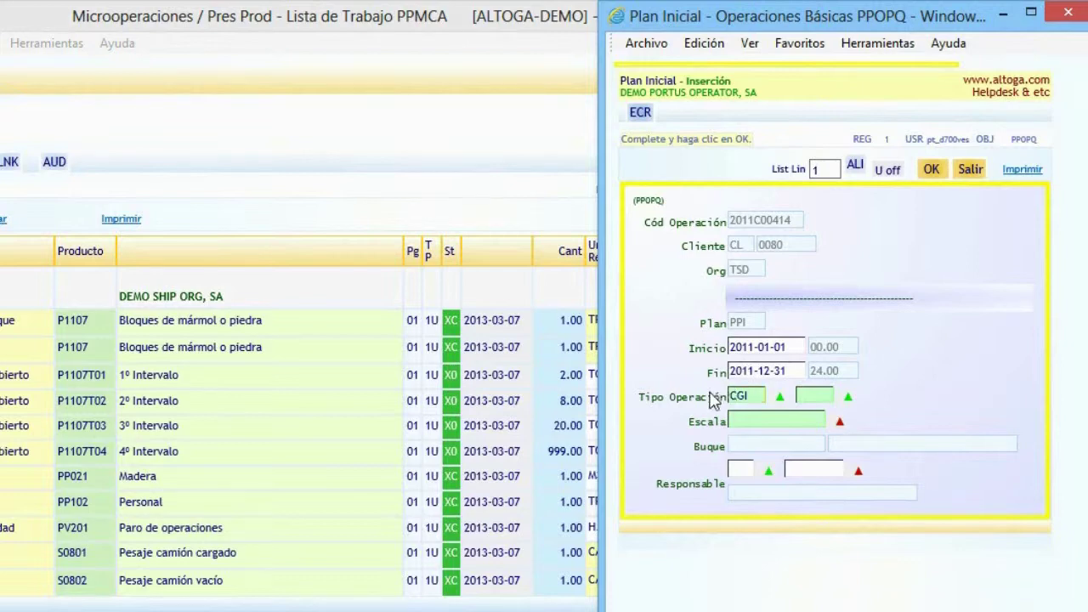
click(808, 395)
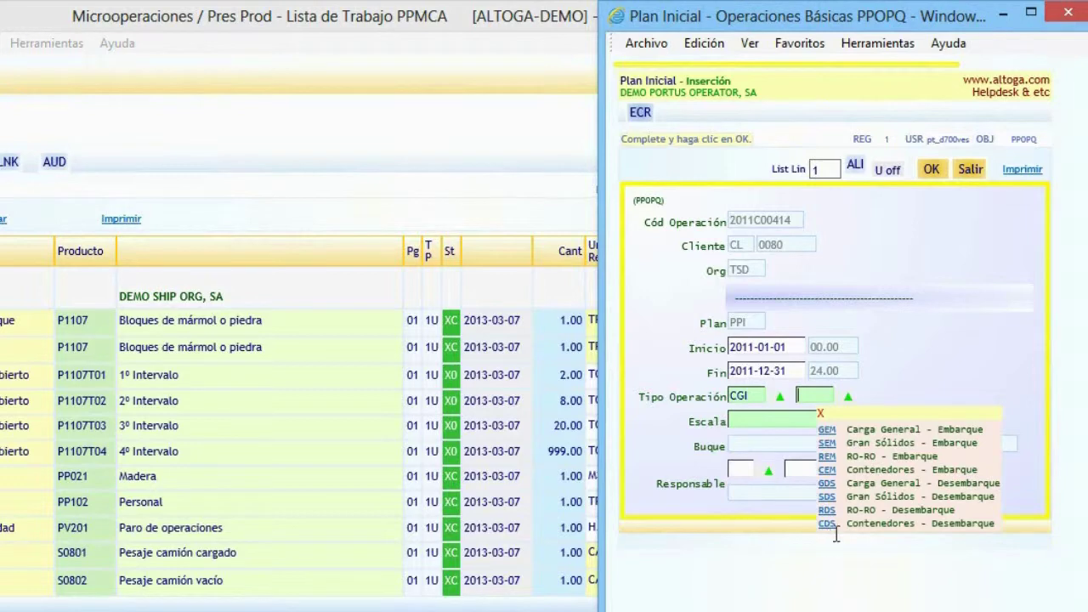
click(825, 429)
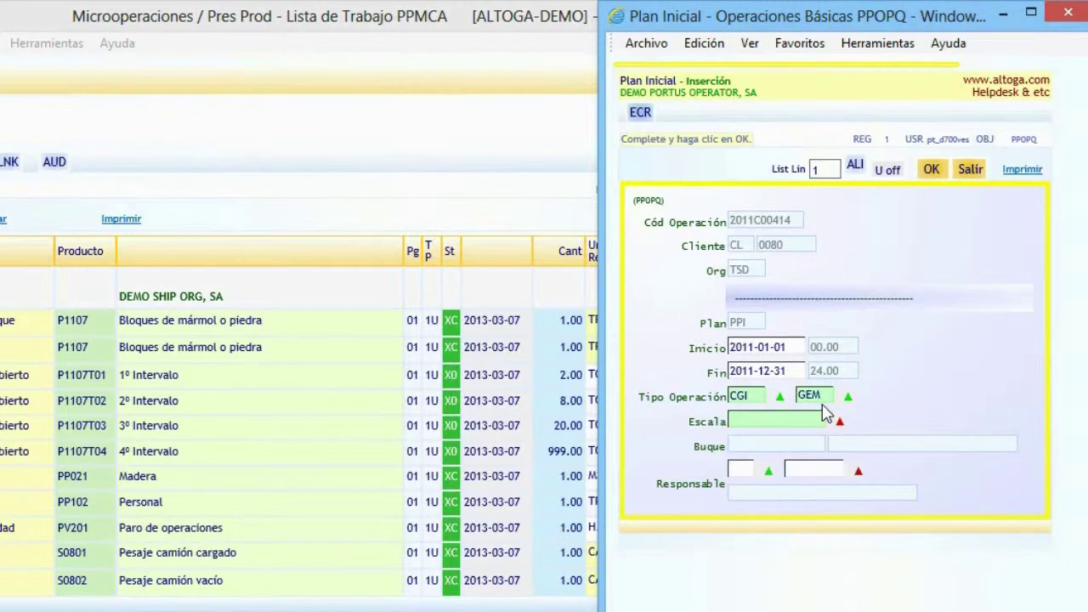
Look up the TSD port calls and assign call 2011/00098 of the GRANDE SCANDINAVIA to the initial plan
click(771, 425)
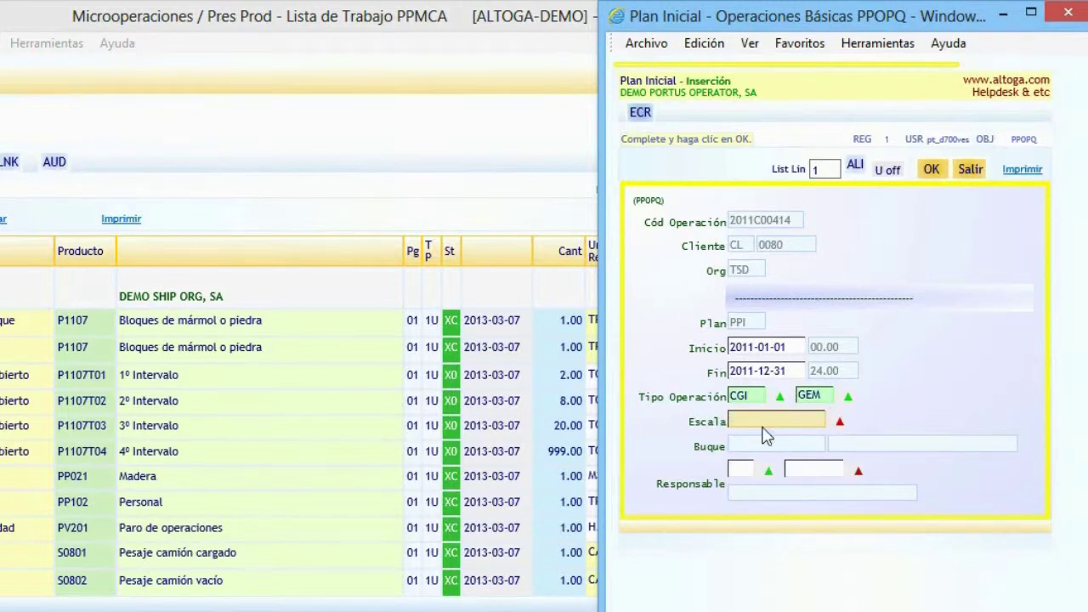
click(839, 421)
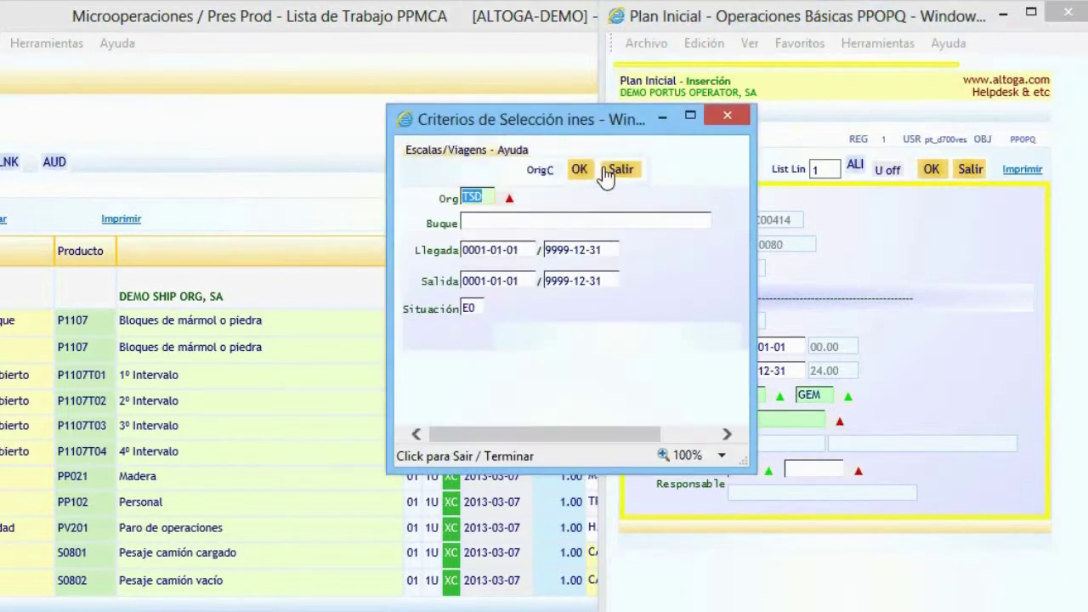
click(579, 170)
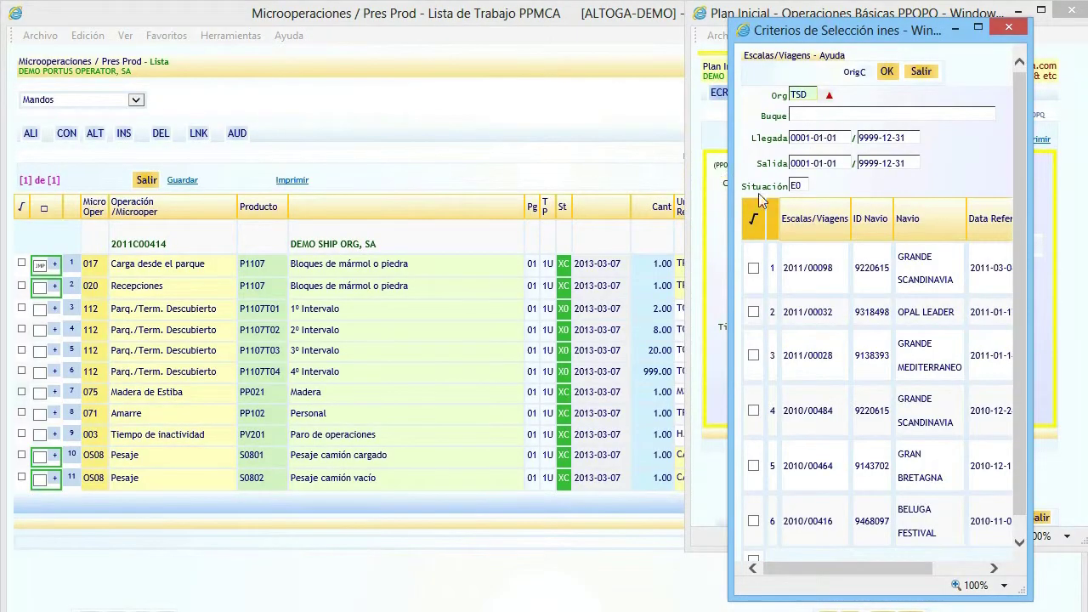
click(753, 268)
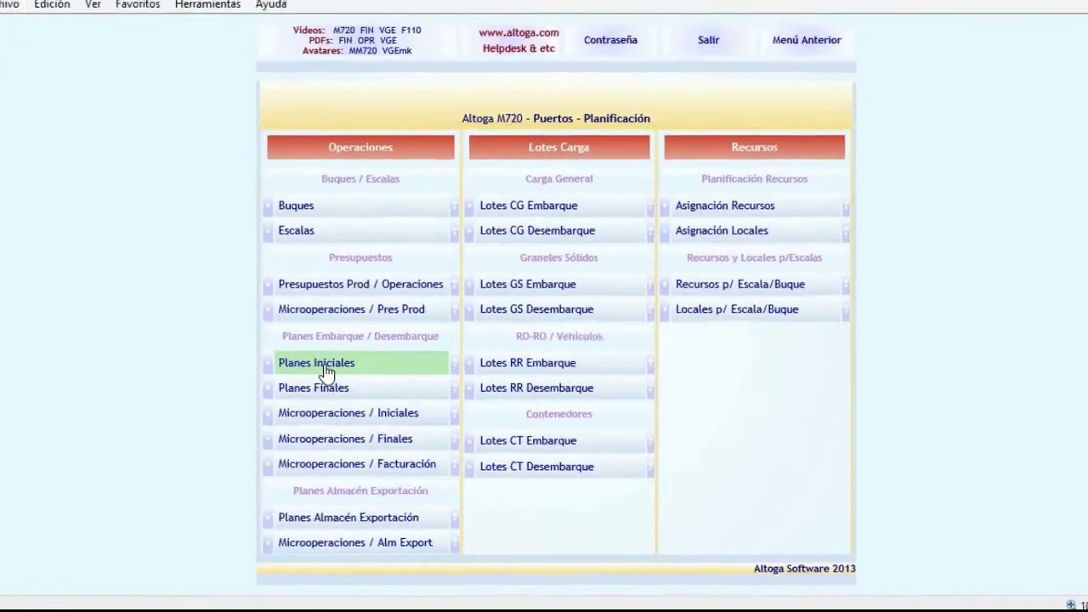
List the initial plans matching code 2011% and review the micro-operations of the GRANDE SCANDINAVIA general cargo plan
click(325, 372)
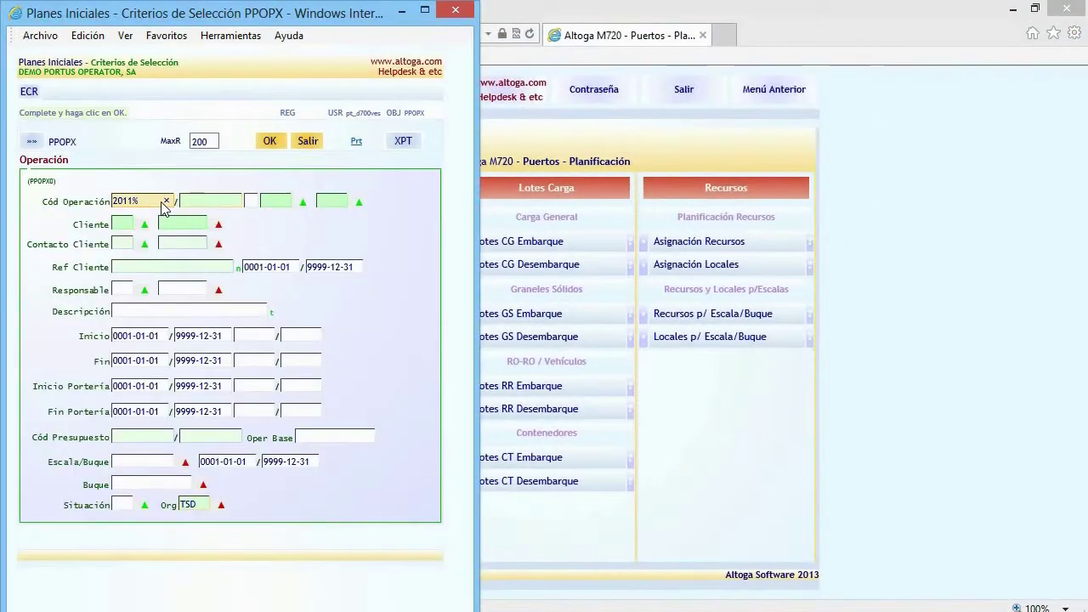
click(270, 143)
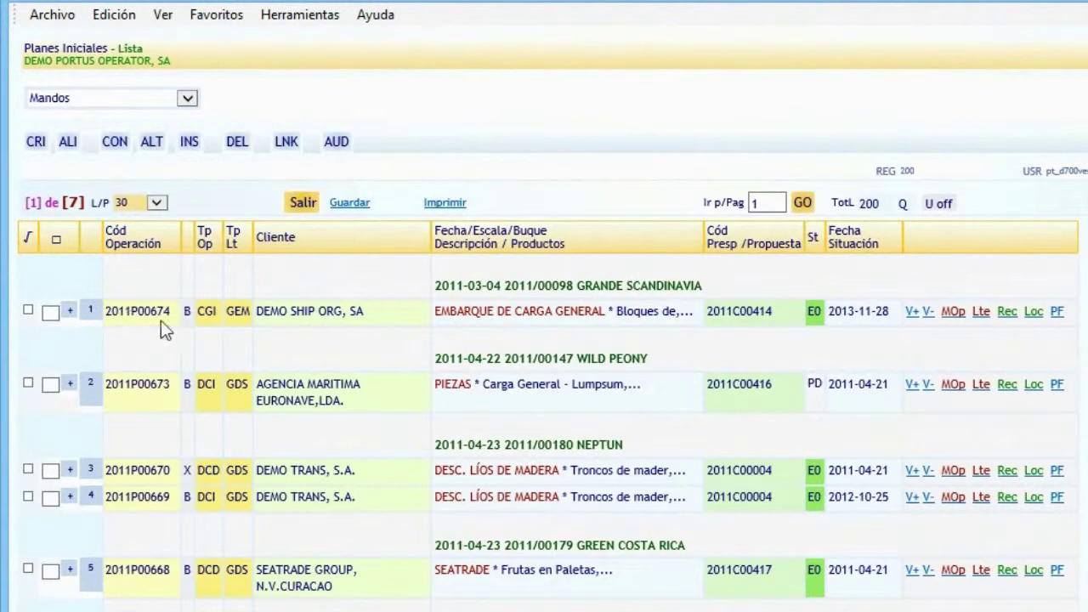
click(952, 312)
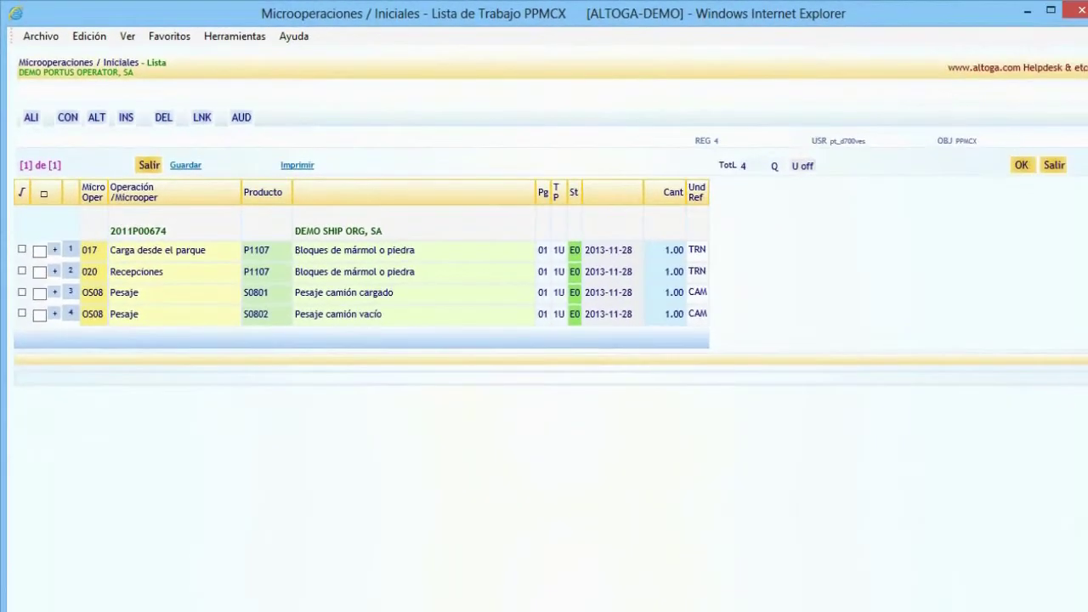
click(1053, 166)
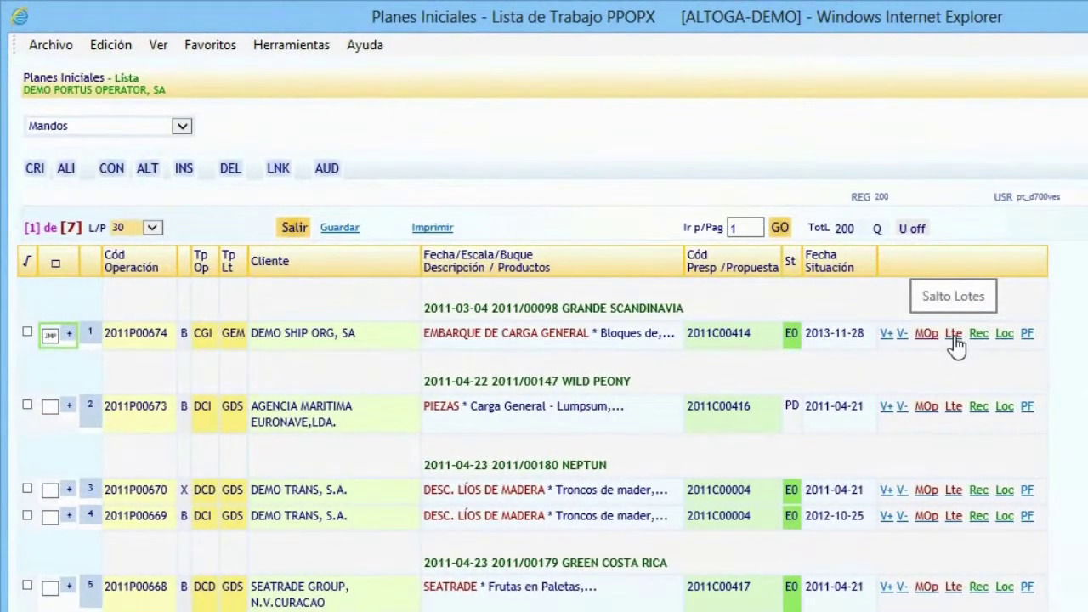
Start a new lot for the GRANDE SCANDINAVIA general cargo plan with Bloques de mármol o piedra as its merchandise
click(952, 334)
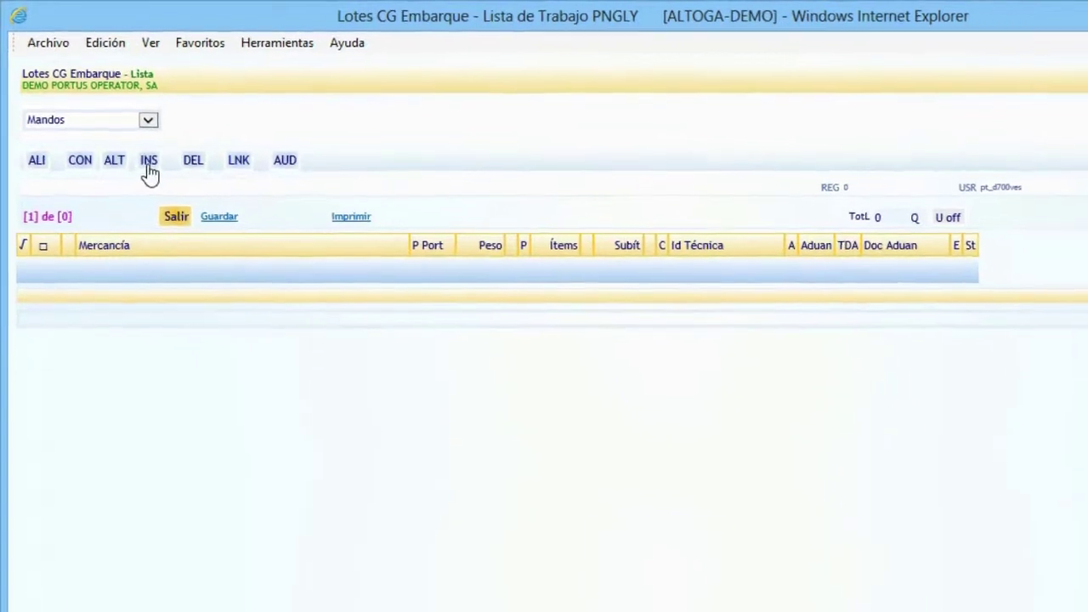
click(149, 166)
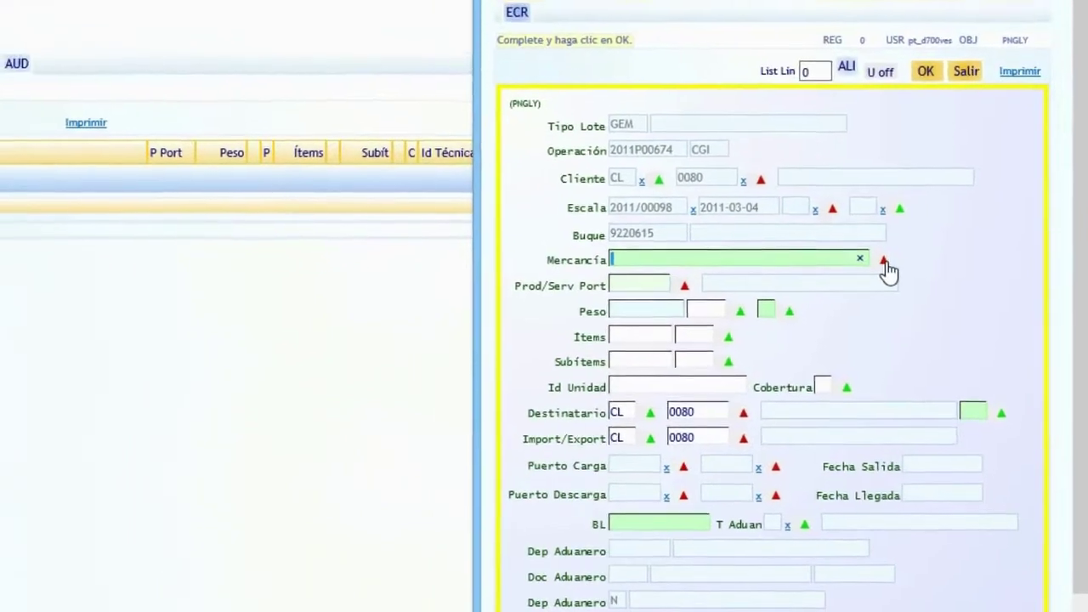
click(884, 261)
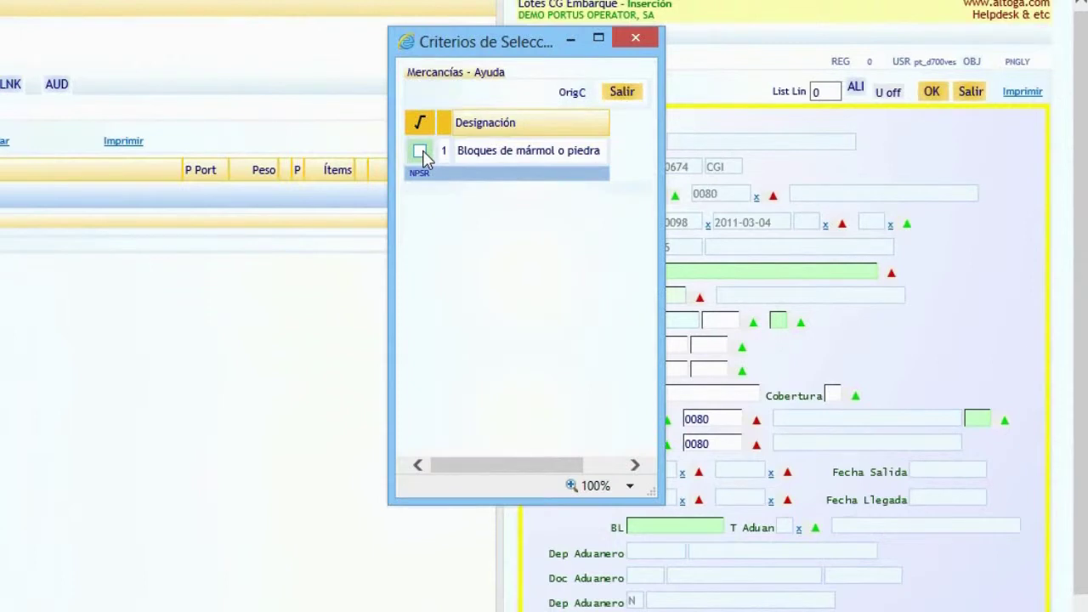
click(419, 152)
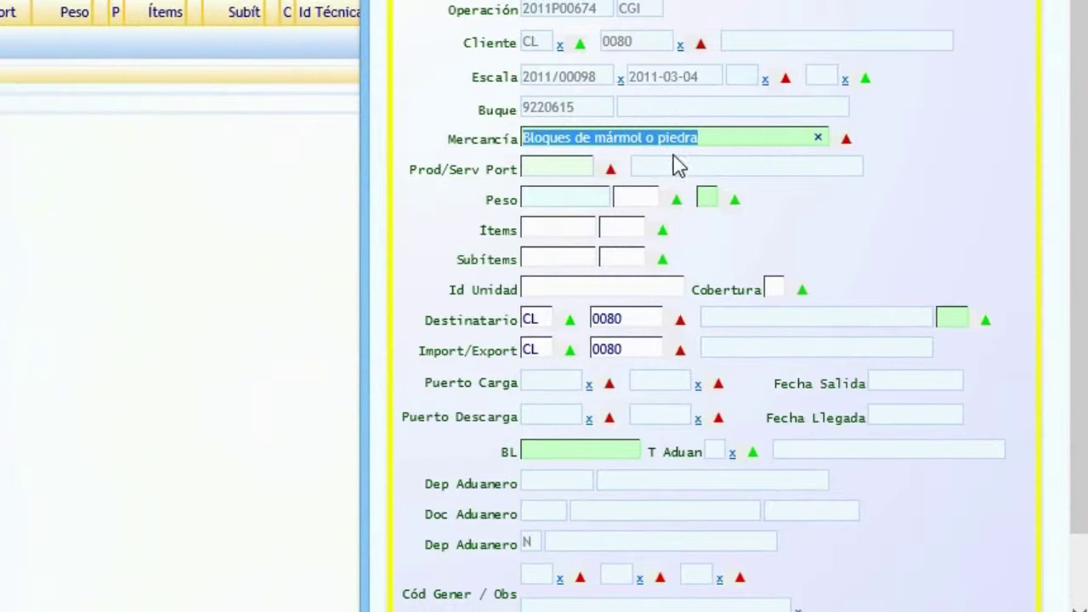
Set the new lot's weight to 852 TON and its items to 52 UND
click(549, 197)
text(852)
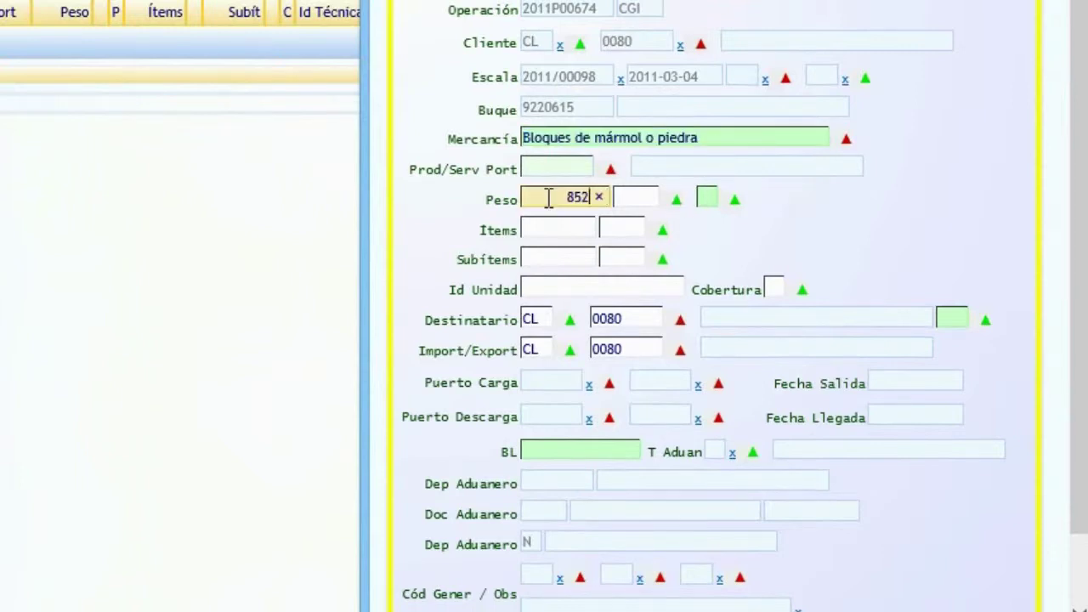
click(633, 197)
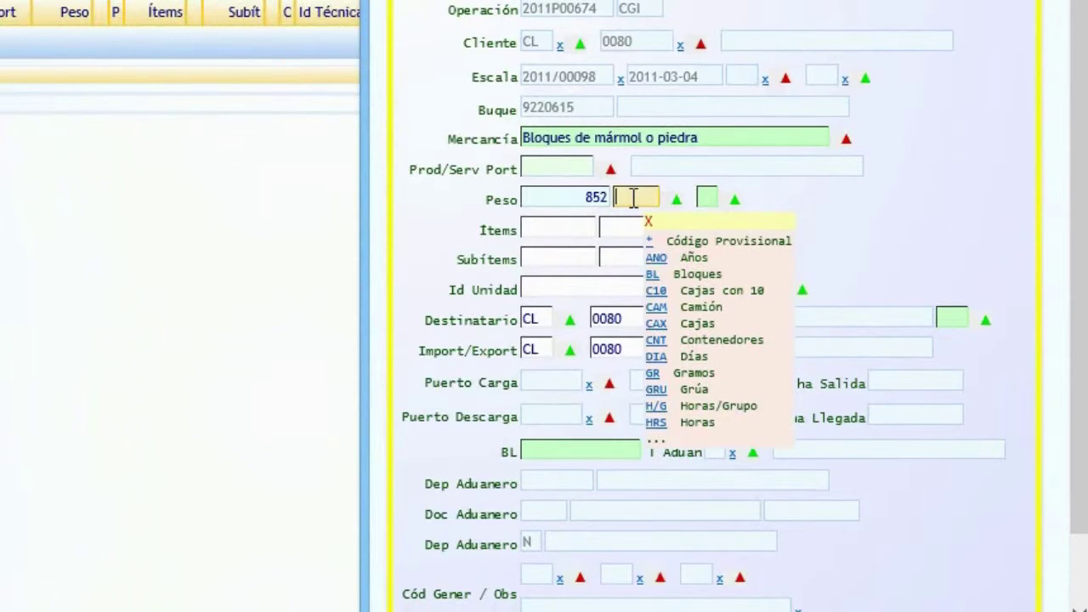
text(TON)
key(Tab)
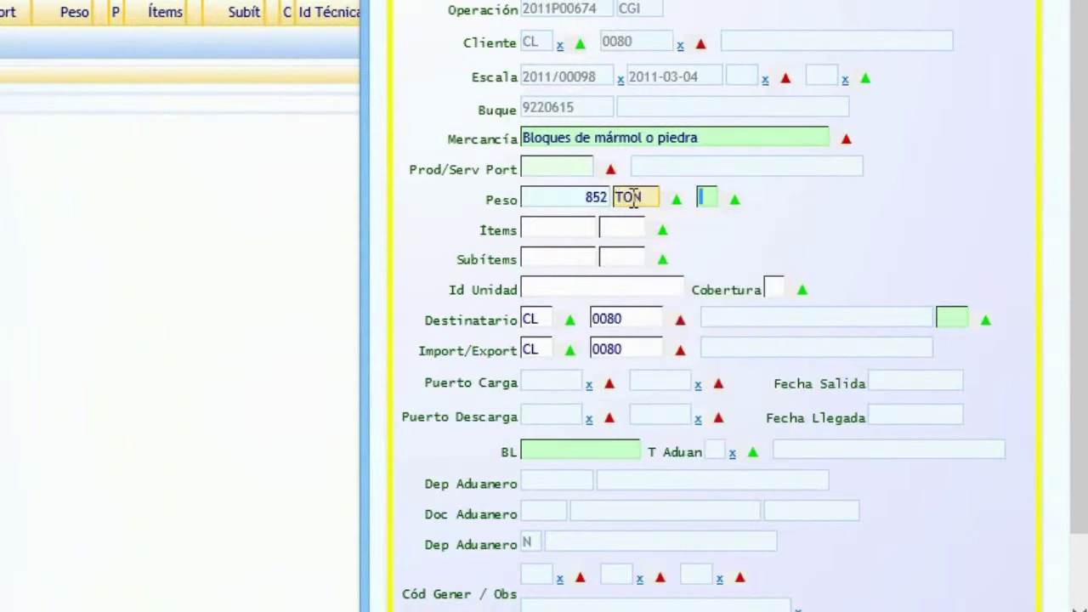
click(537, 235)
text(52)
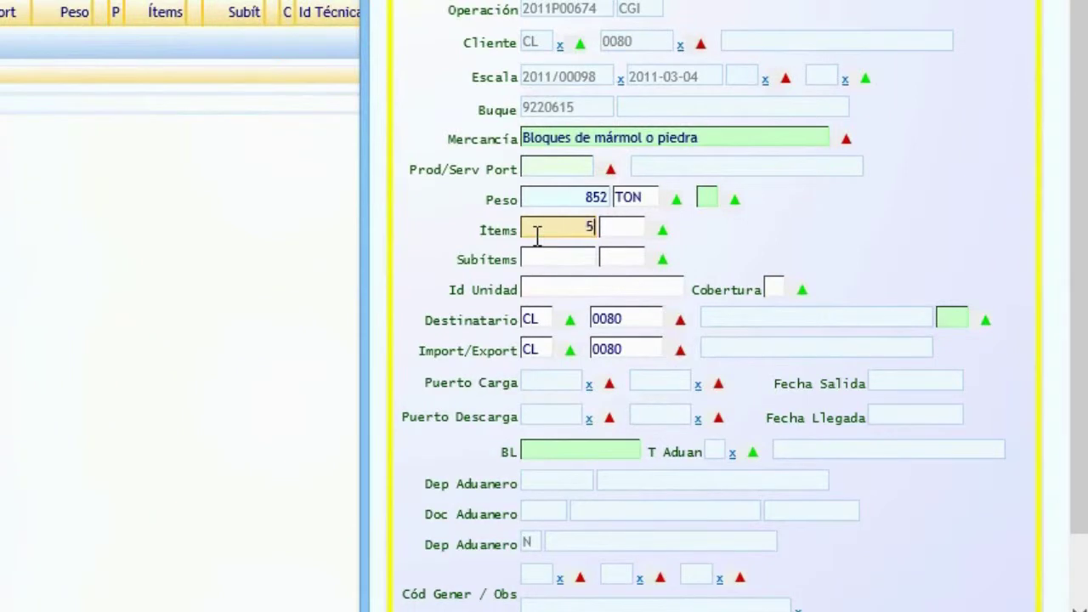
click(637, 229)
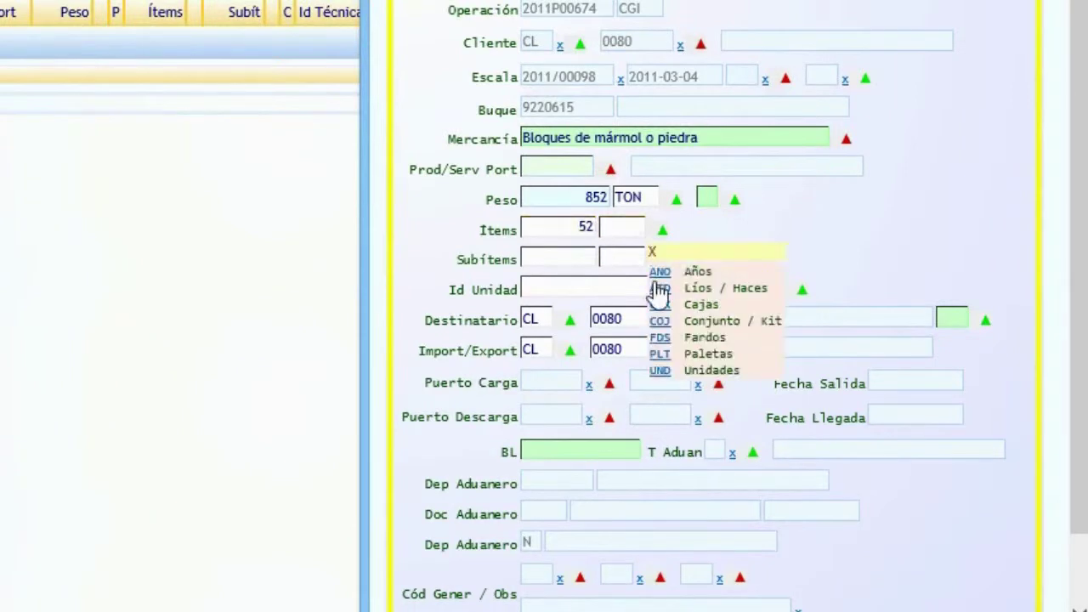
click(661, 374)
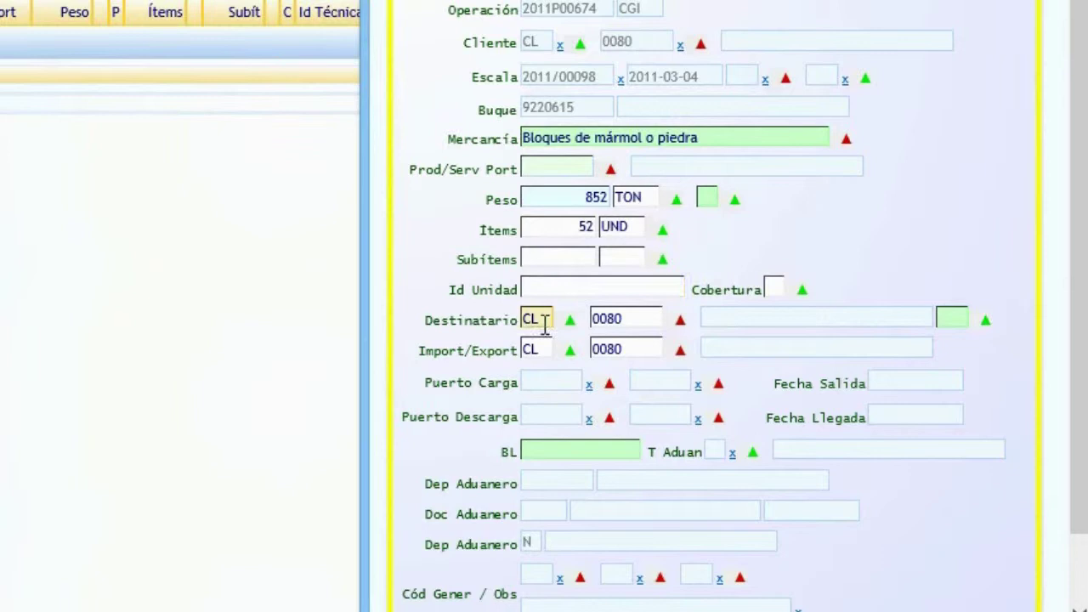
Set the lot's coverage to Descubierto and the consignee's delivery address to Dirección no registrada, and save the lot
click(771, 289)
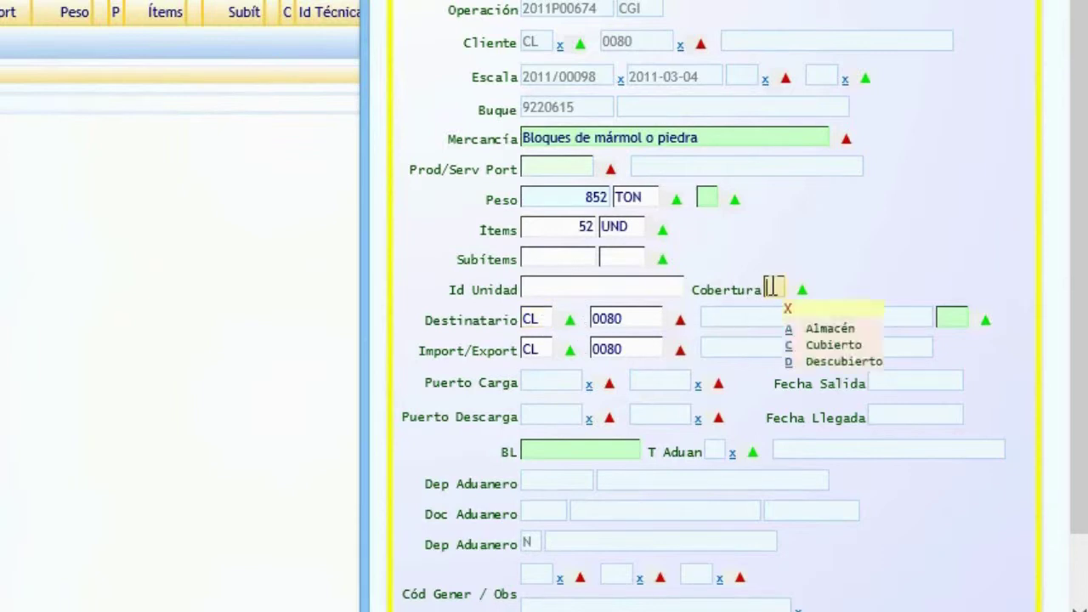
click(789, 363)
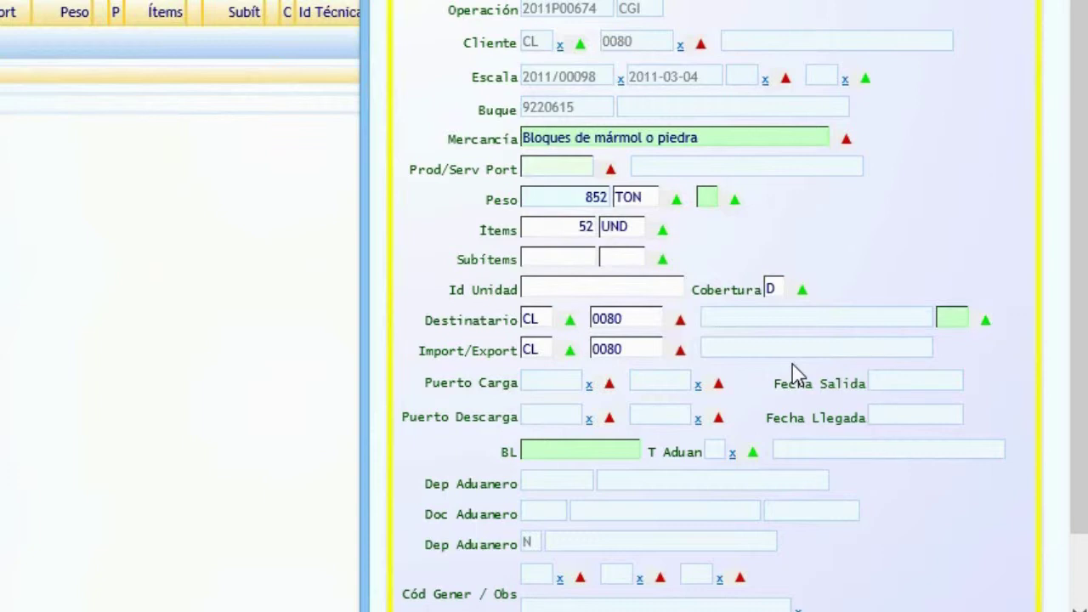
click(945, 321)
click(945, 321)
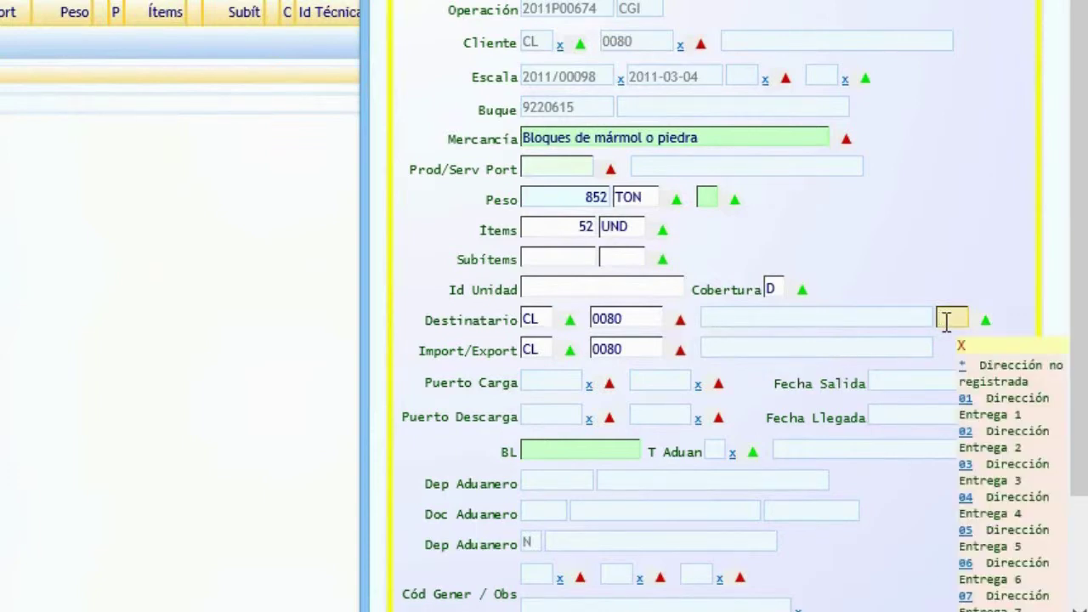
click(966, 374)
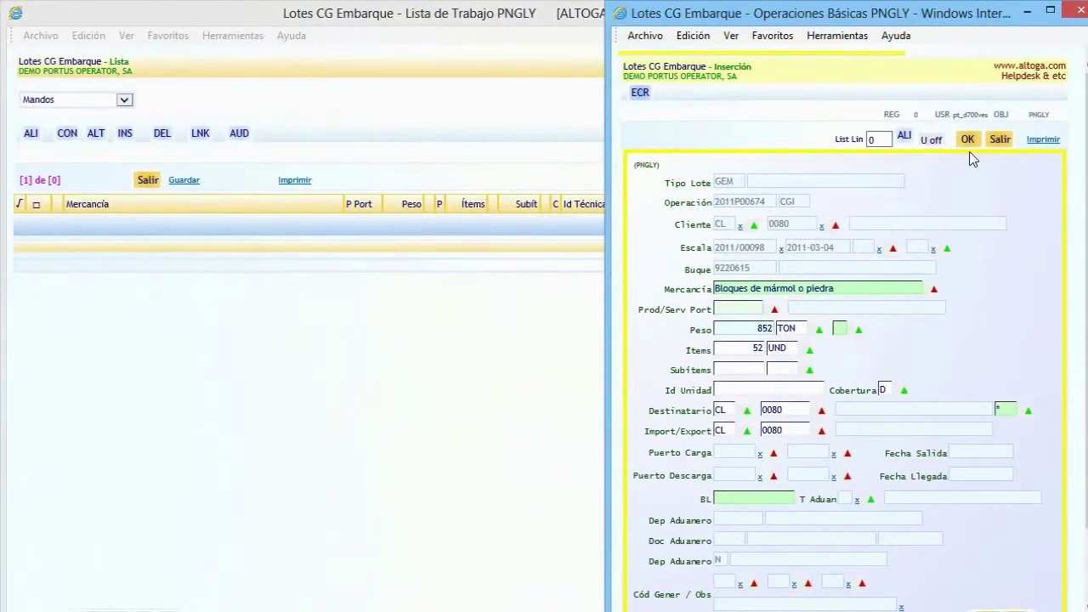
click(967, 140)
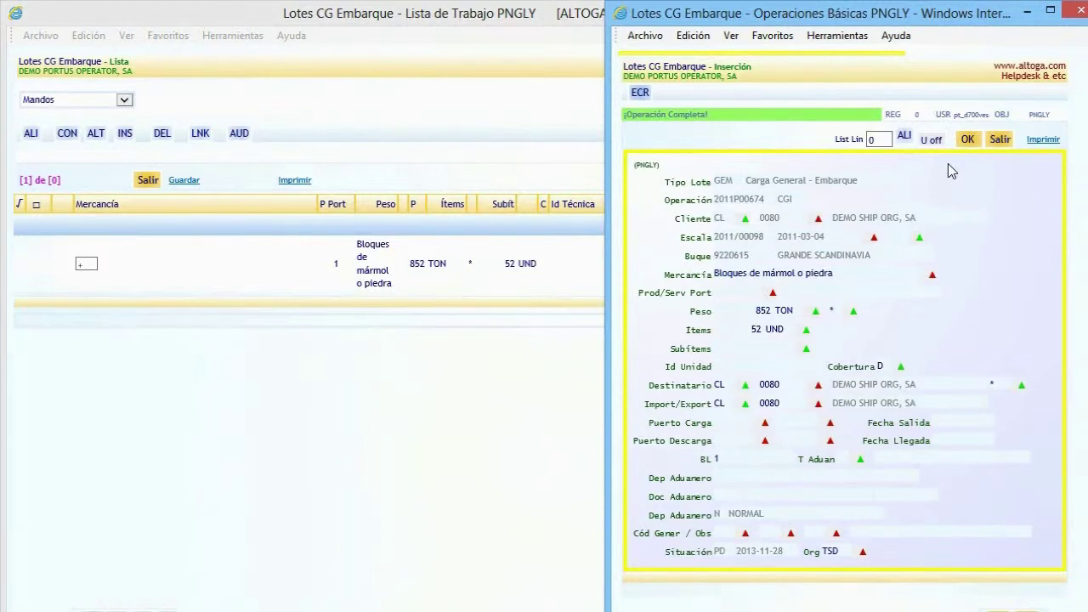
click(999, 139)
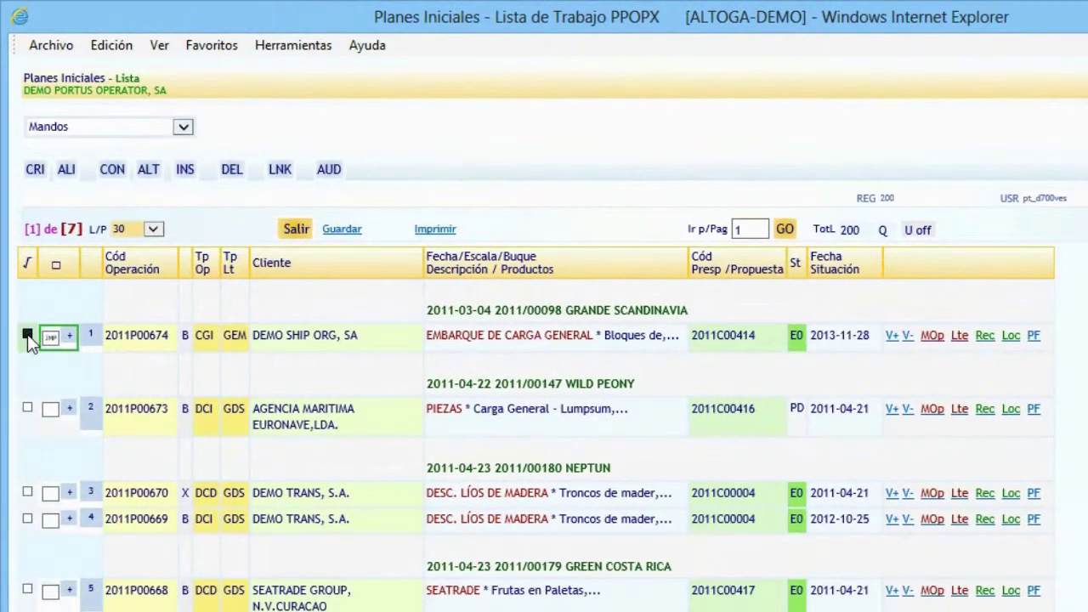
Generate the final plan for the GRANDE SCANDINAVIA general cargo plan with 2011-05-25 as its start date
click(27, 334)
click(183, 127)
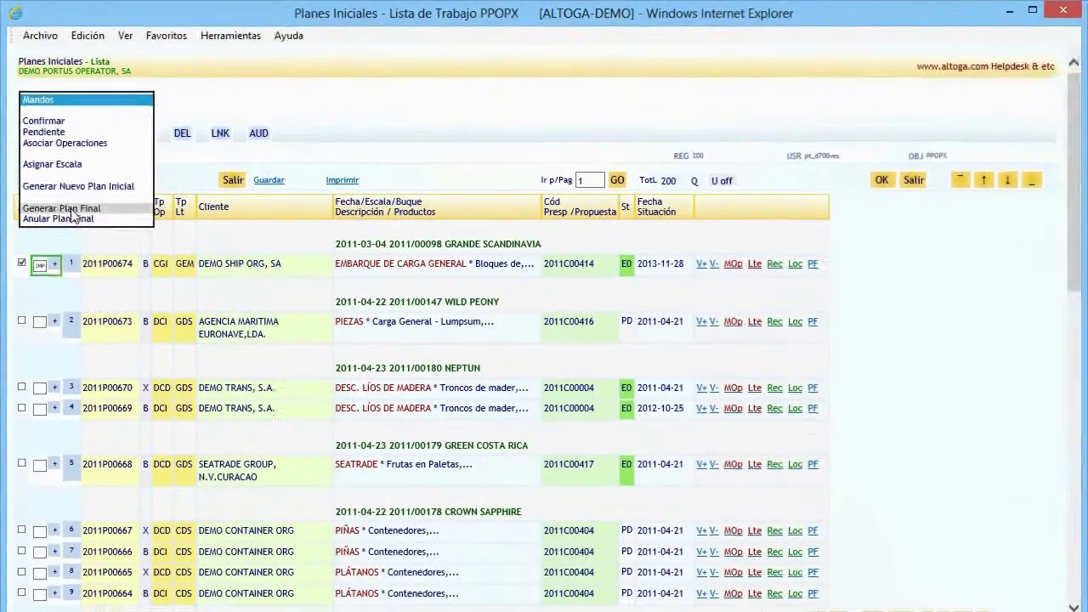
click(70, 265)
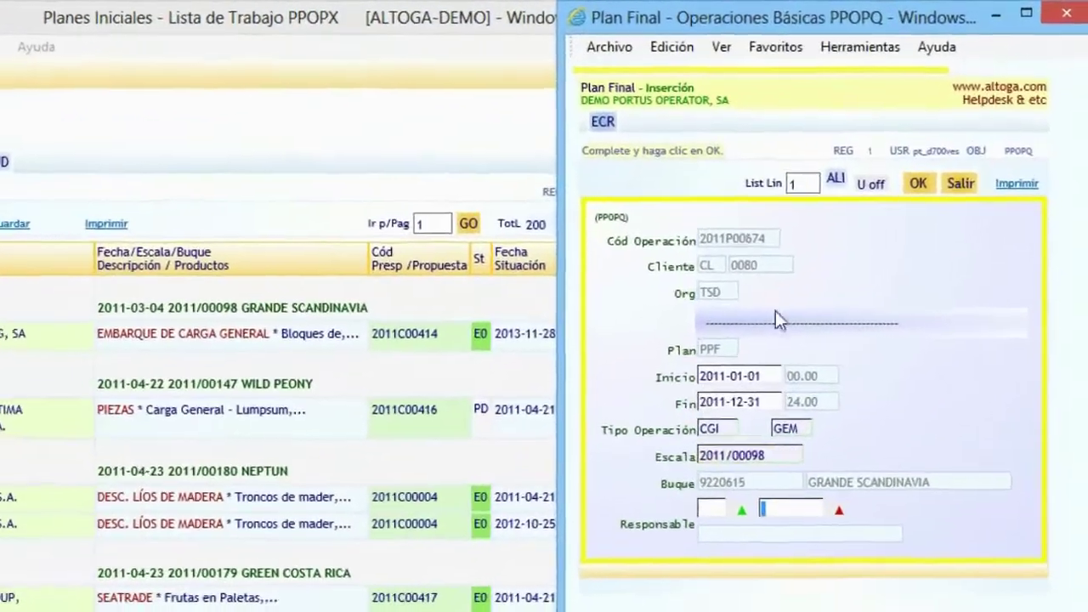
click(732, 381)
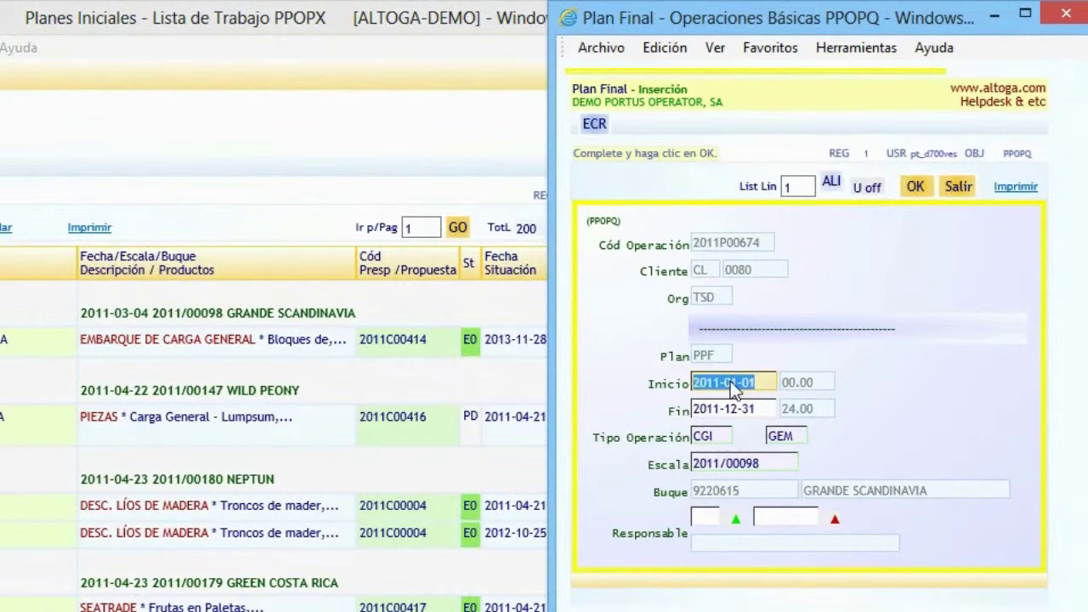
double_click(730, 381)
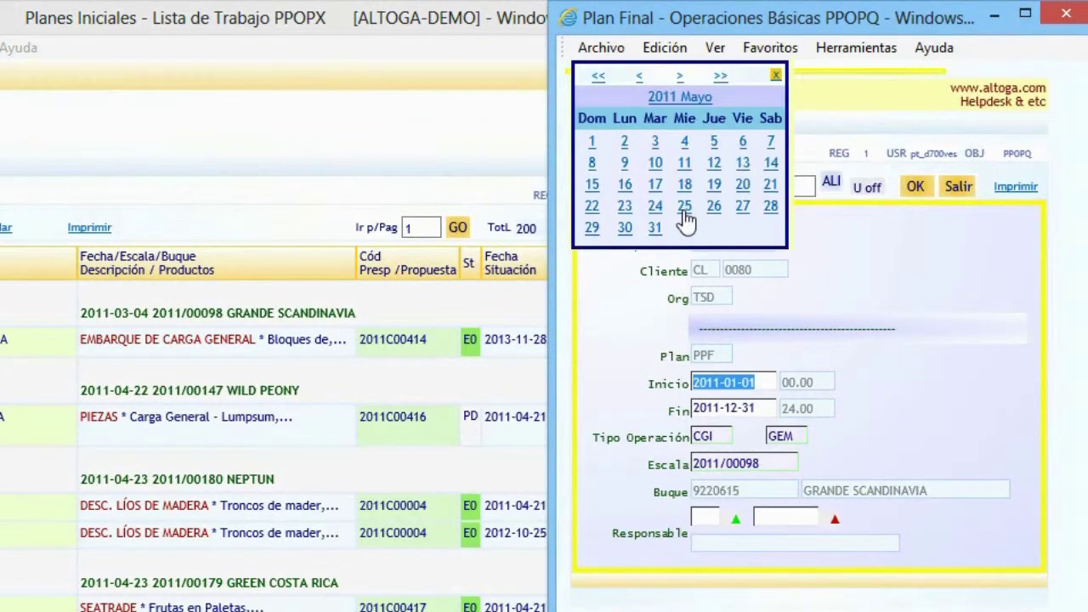
click(685, 213)
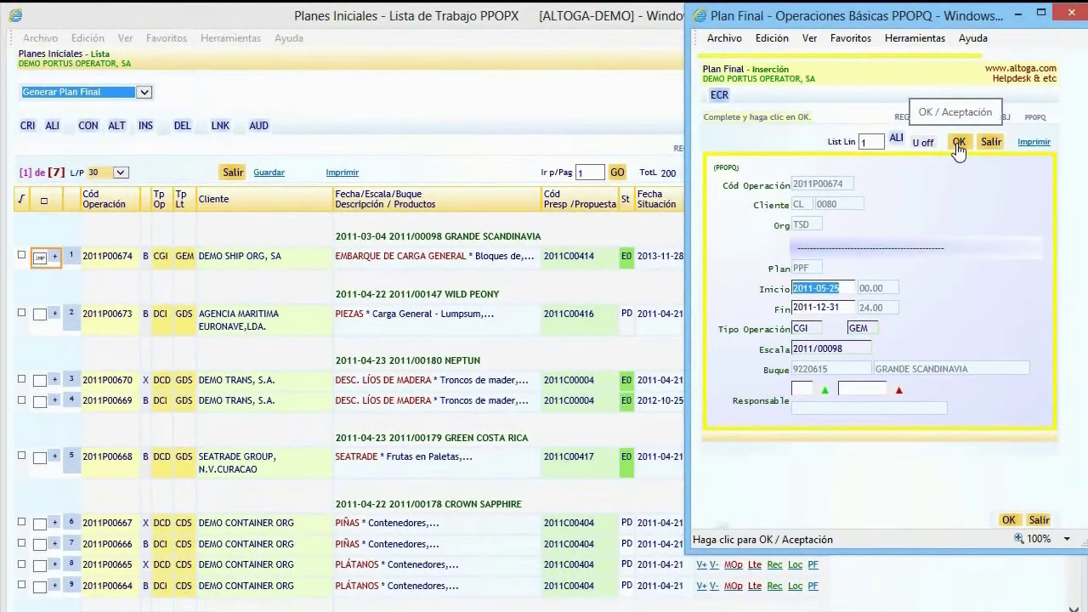
click(937, 165)
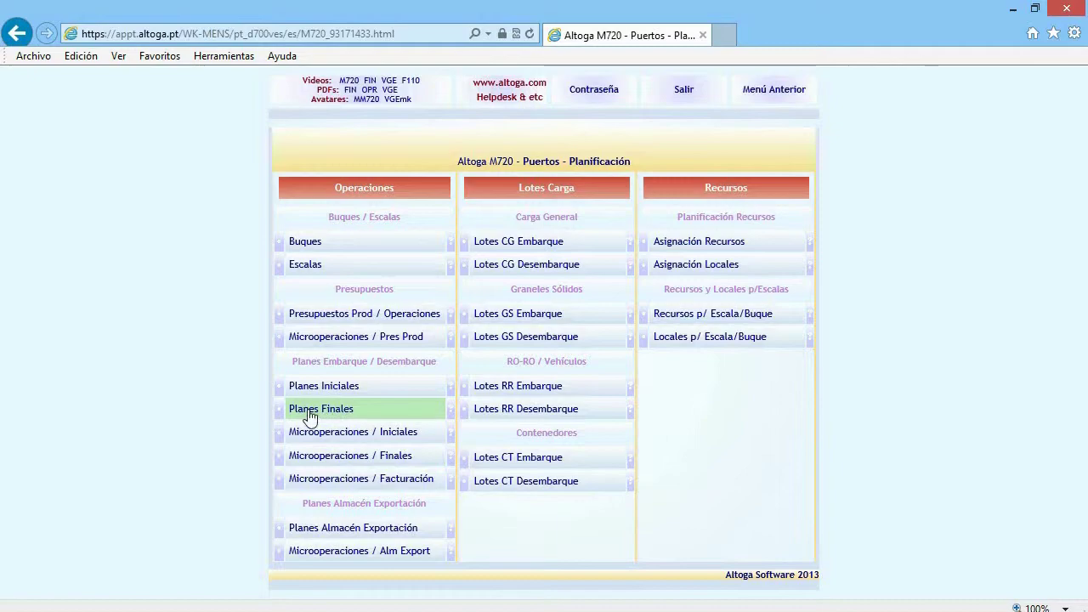
List the final plans and examine the micro-operations and lots of the GRANDE SCANDINAVIA general cargo plan
click(352, 413)
click(270, 146)
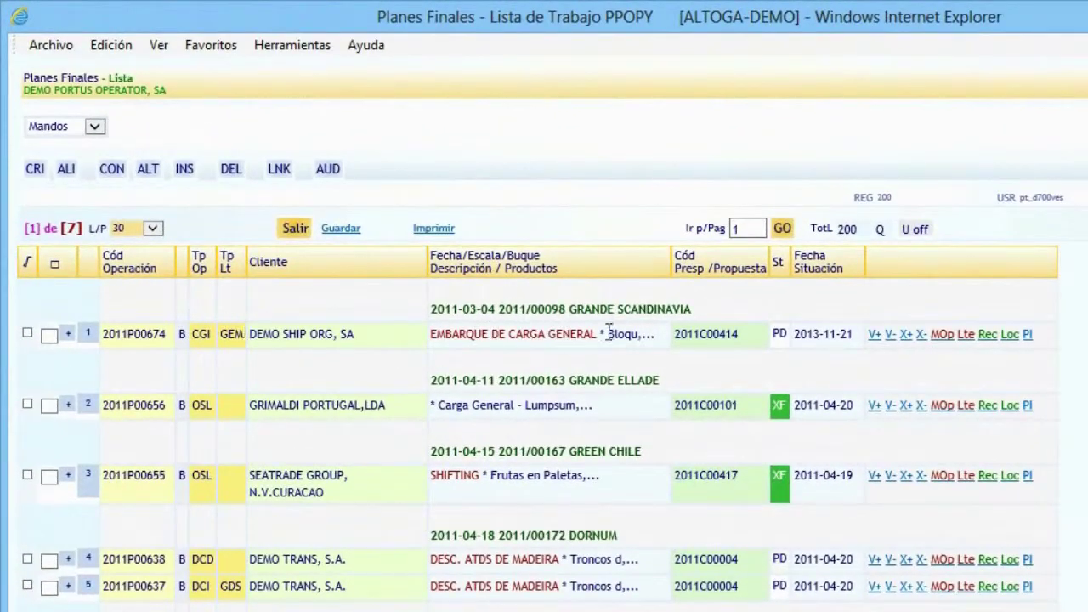
click(942, 334)
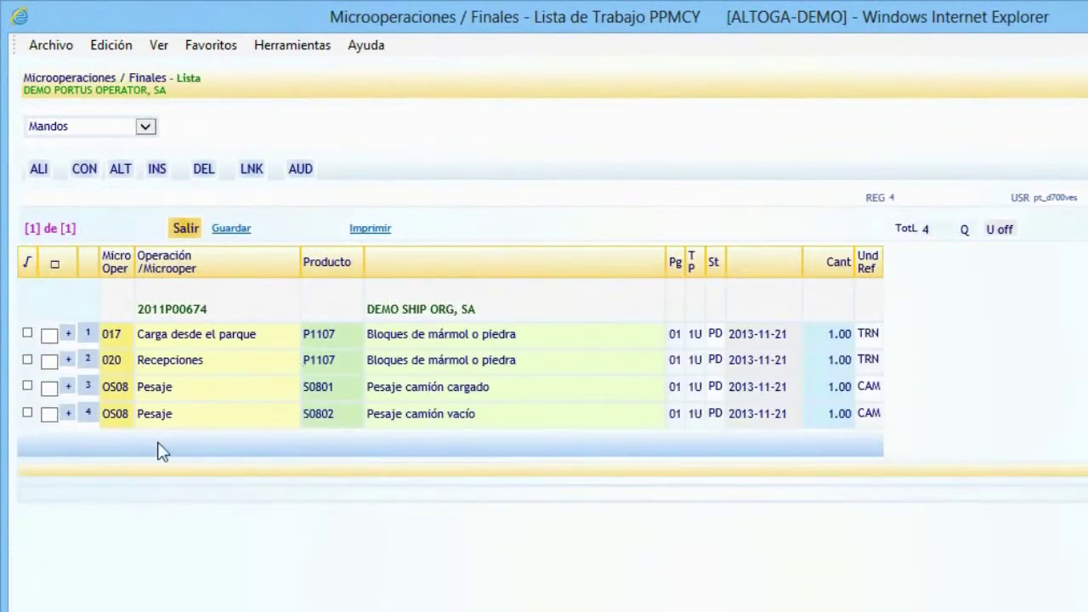
key(BackSpace)
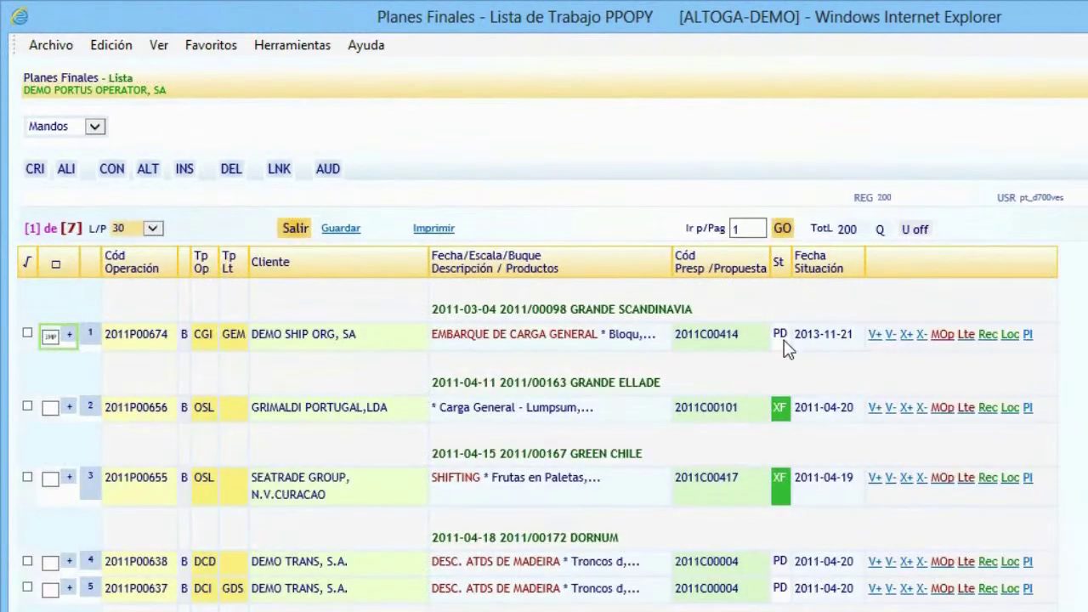
click(965, 335)
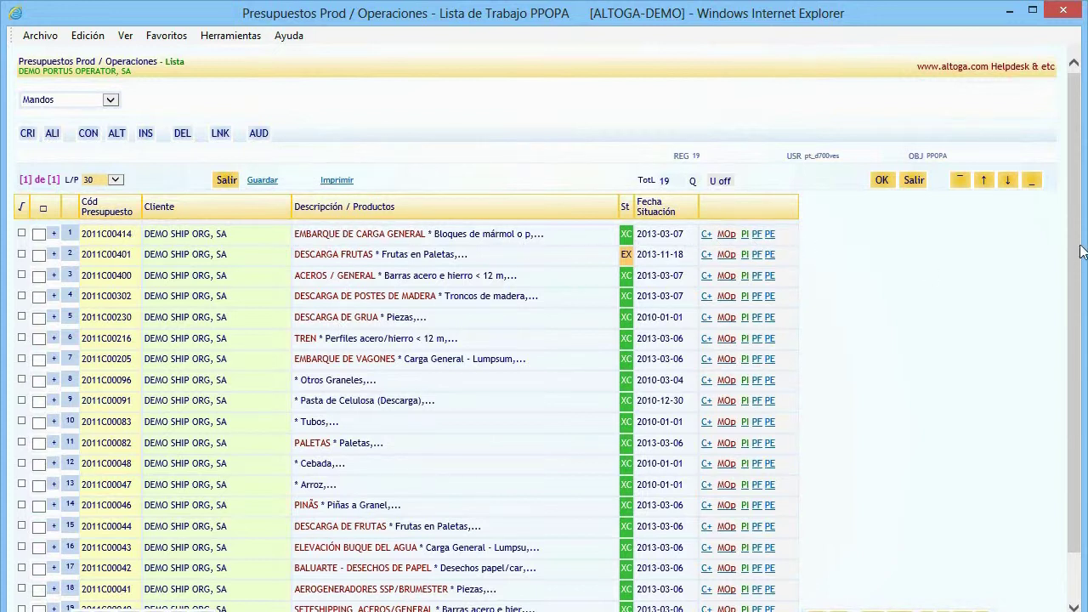
Generate an export warehouse plan from the Carga desde el parque and Recepciones micro-operations of the EMBARQUE DE CARGA GENERAL budget
drag(1081, 242, 1084, 298)
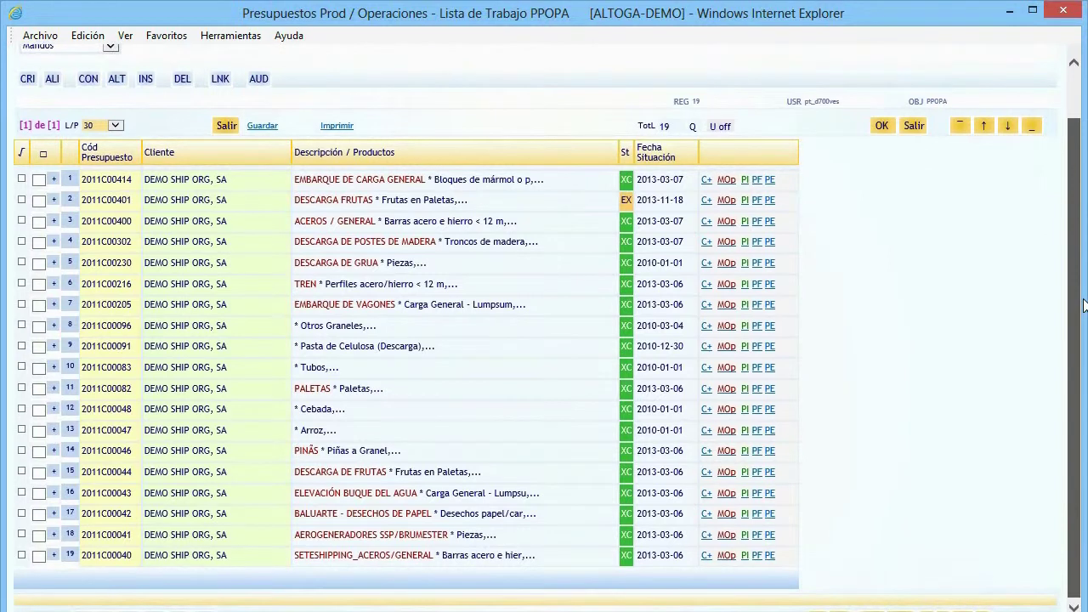
drag(1083, 280, 1079, 234)
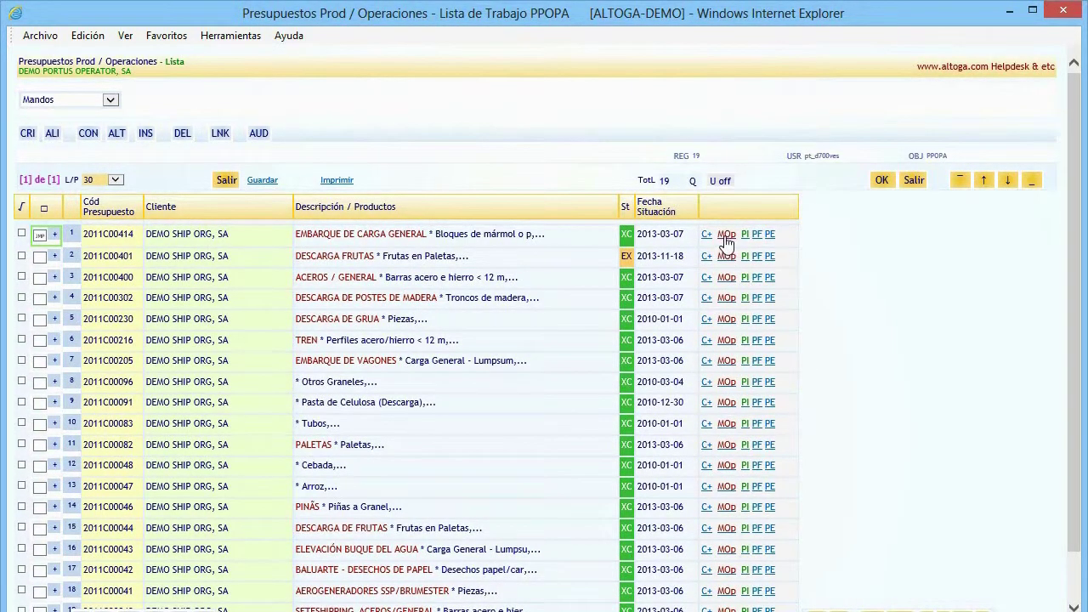
click(725, 235)
click(22, 260)
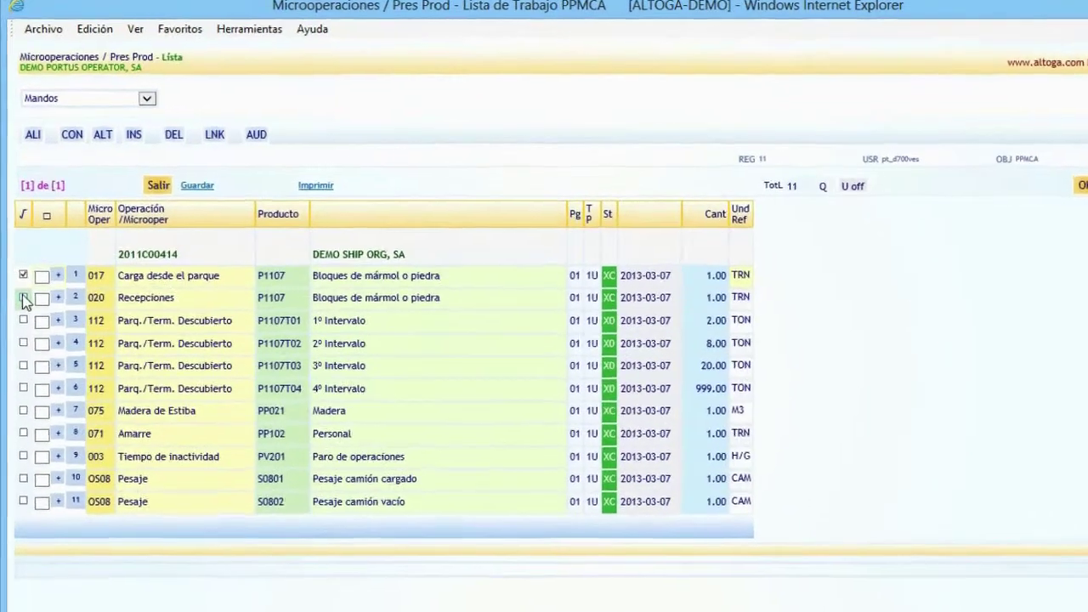
click(23, 298)
click(147, 99)
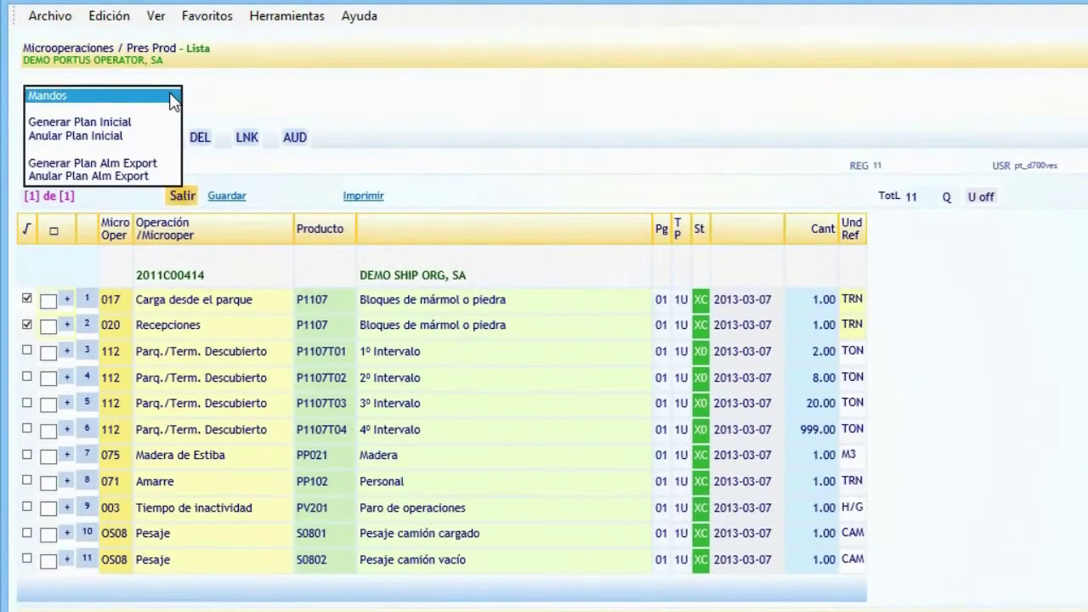
click(124, 167)
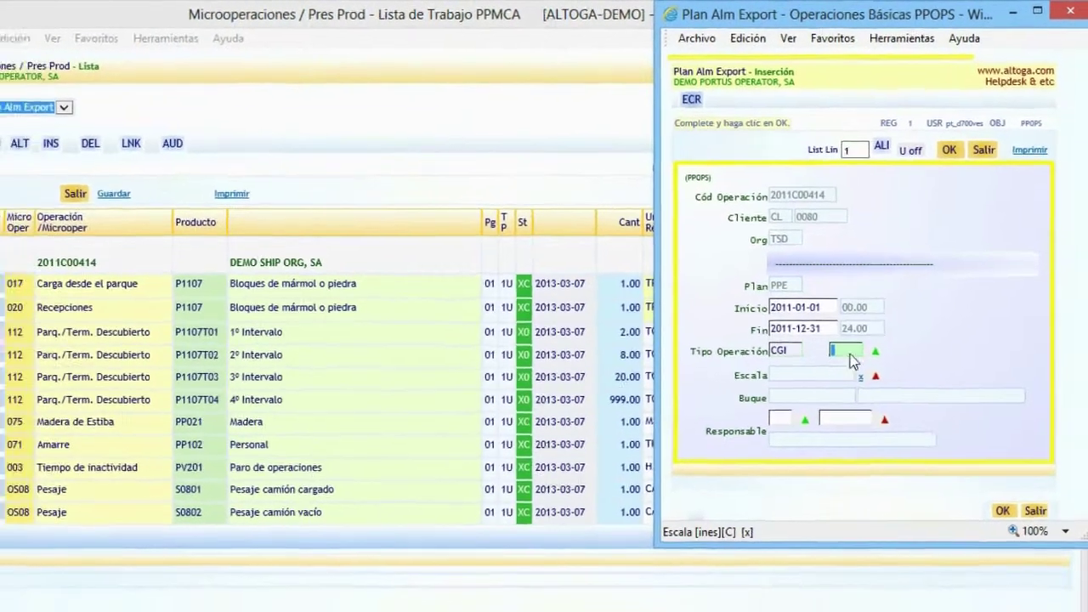
click(948, 150)
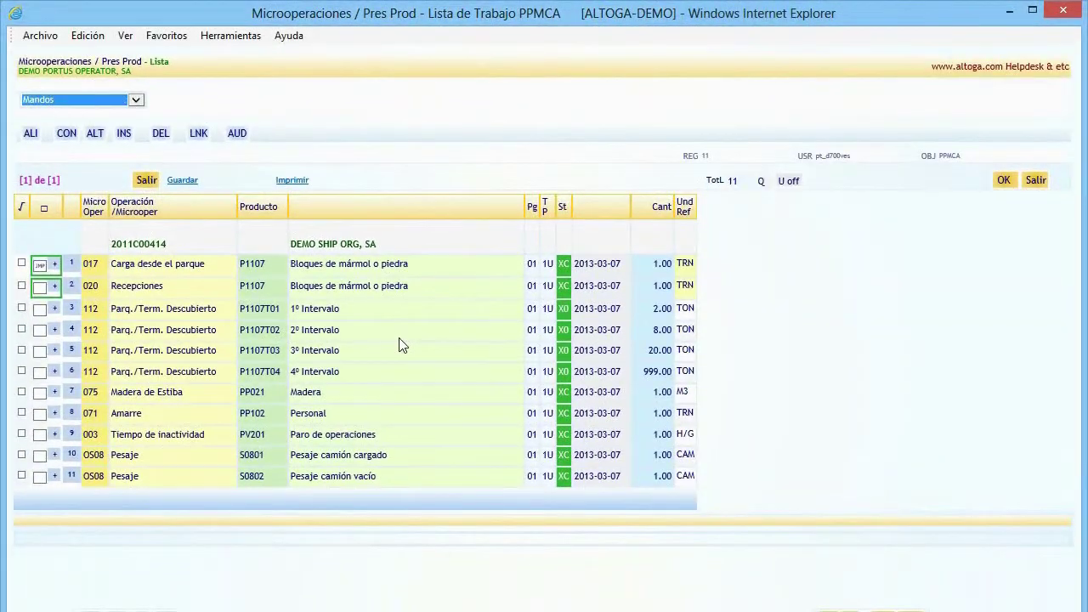
click(1033, 187)
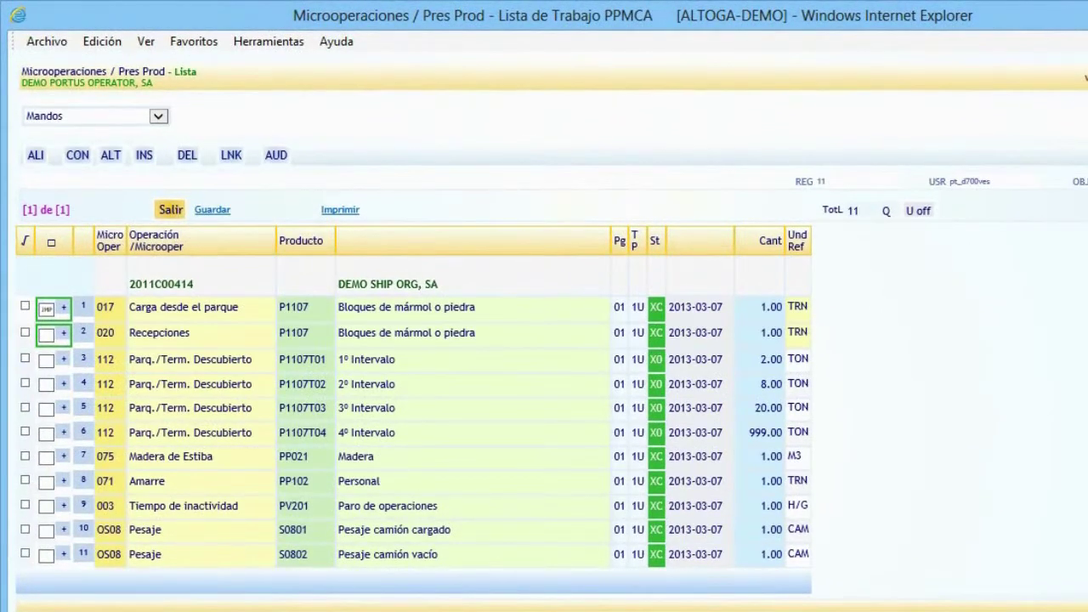
click(1044, 184)
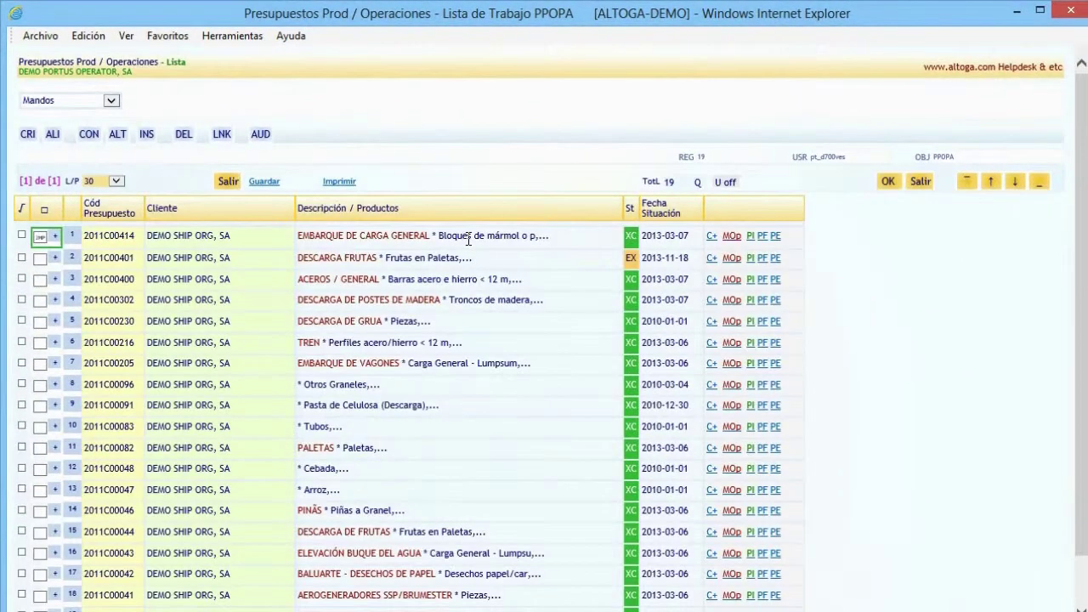
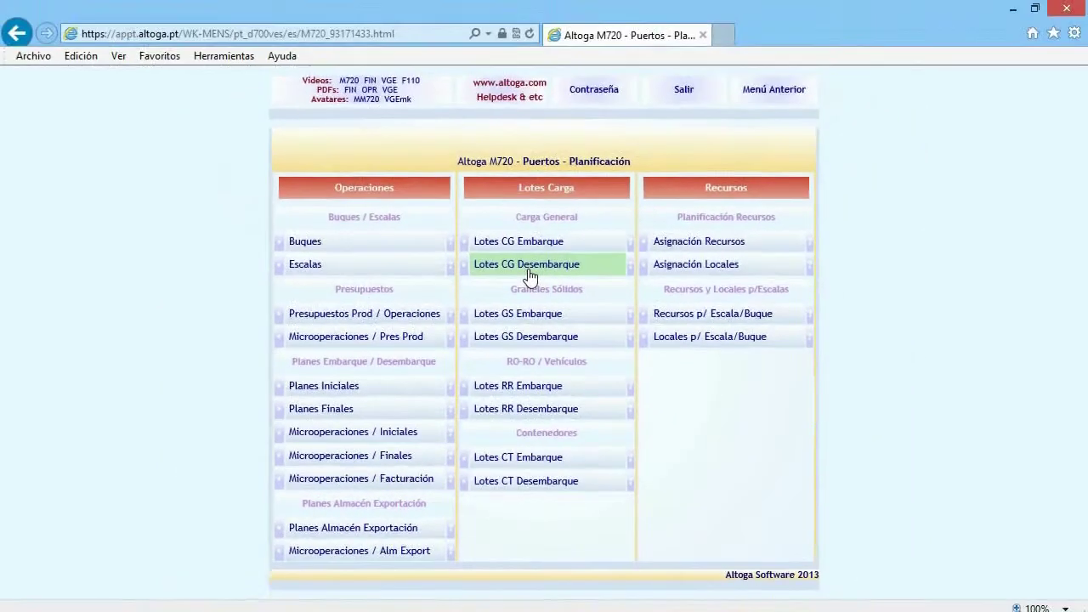
List the general cargo unloading lots of operation 2011P00543, open the lot file import and close it without uploading
click(527, 271)
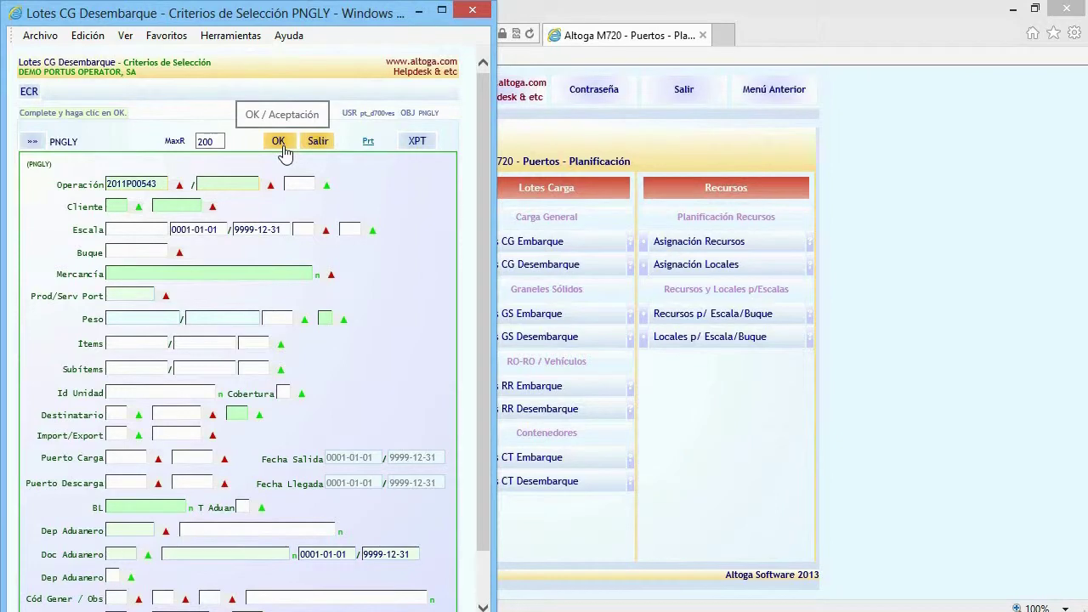
click(280, 142)
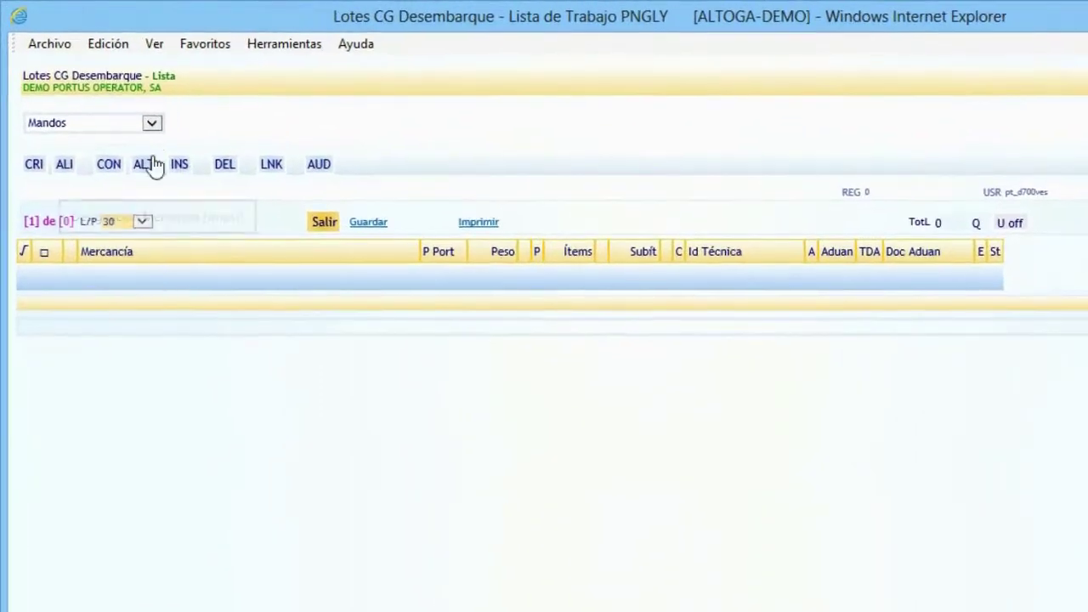
click(151, 123)
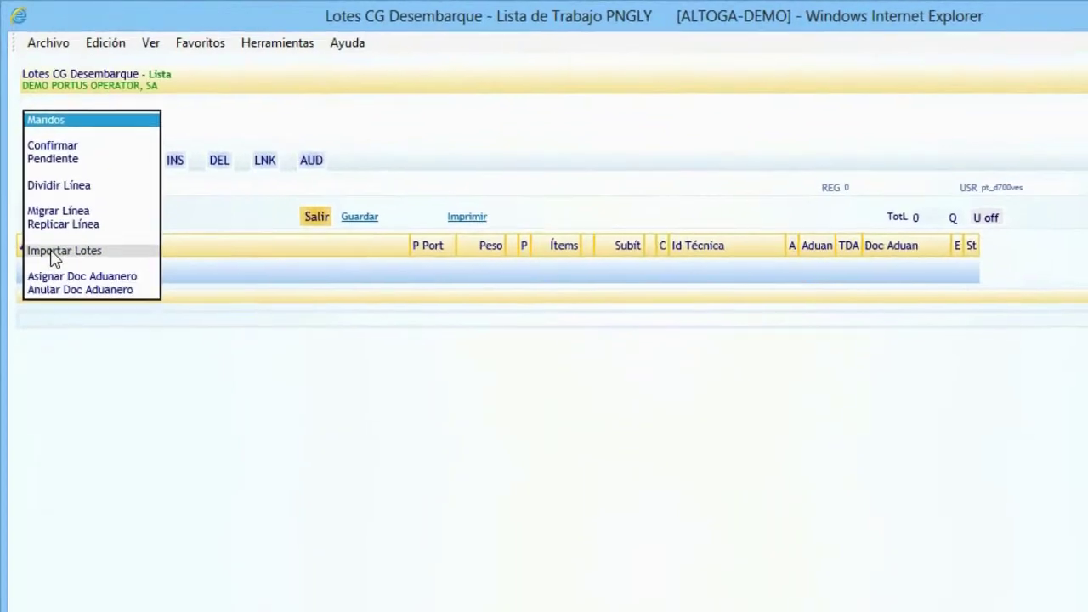
click(81, 251)
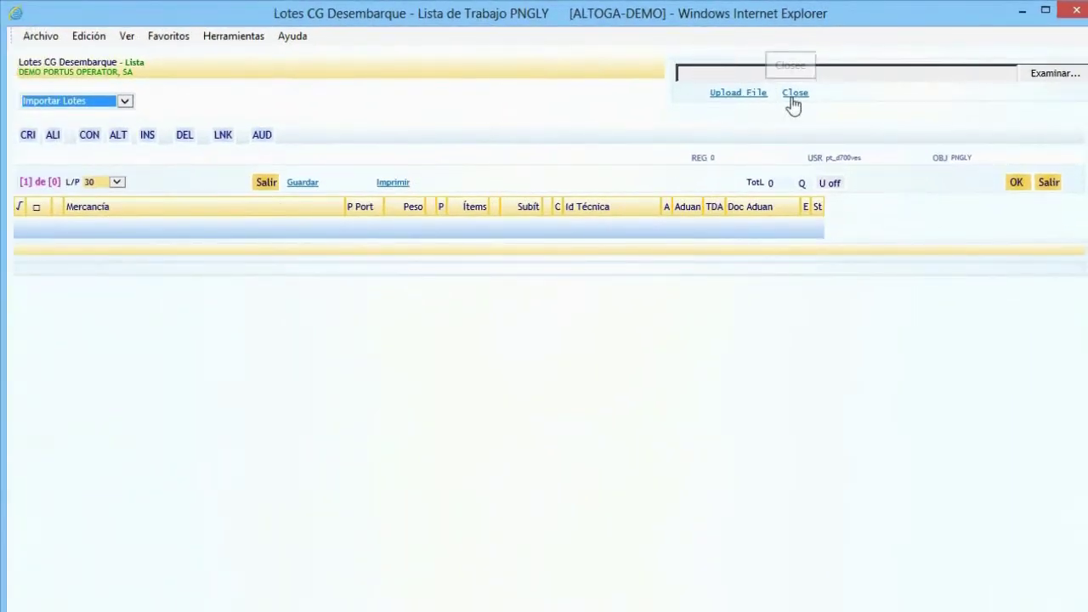
click(792, 95)
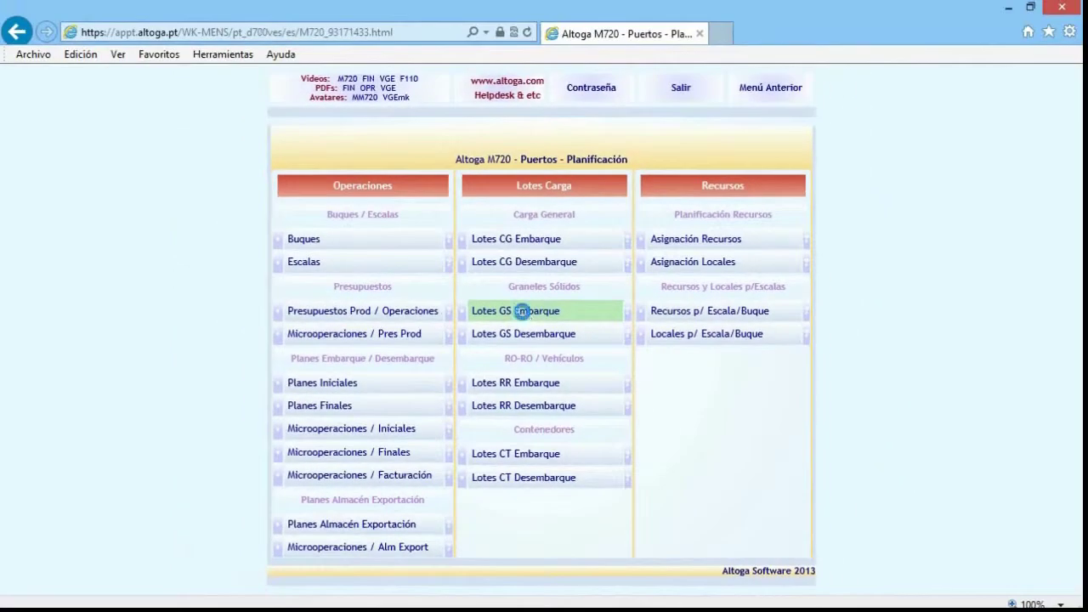
List the solid bulk loading lots of operation 2011P00543 and start a new lot from the existing line with Paletas as merchandise
click(496, 259)
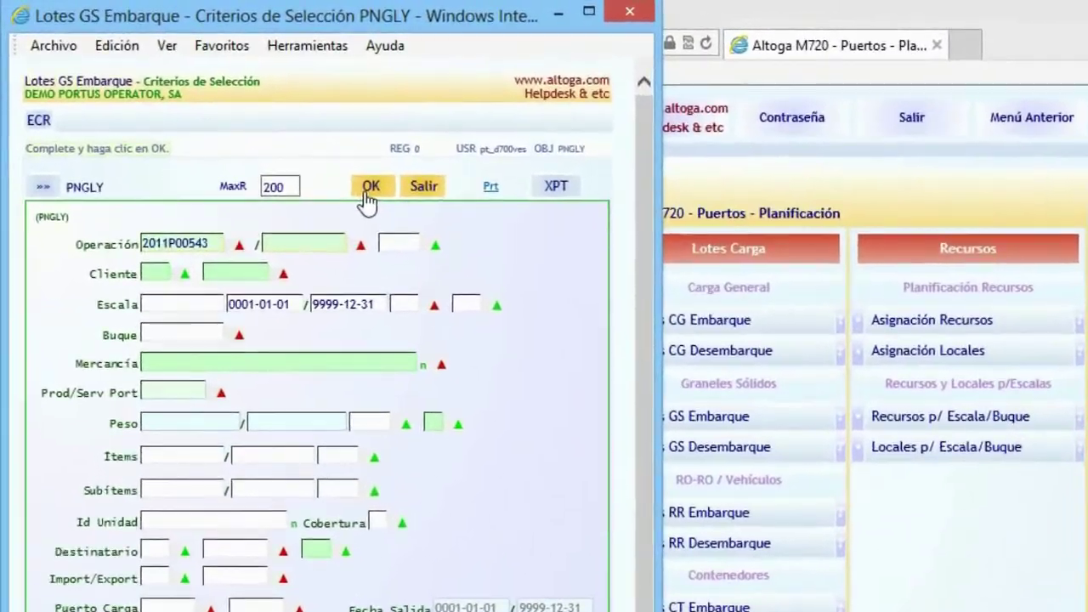
click(277, 139)
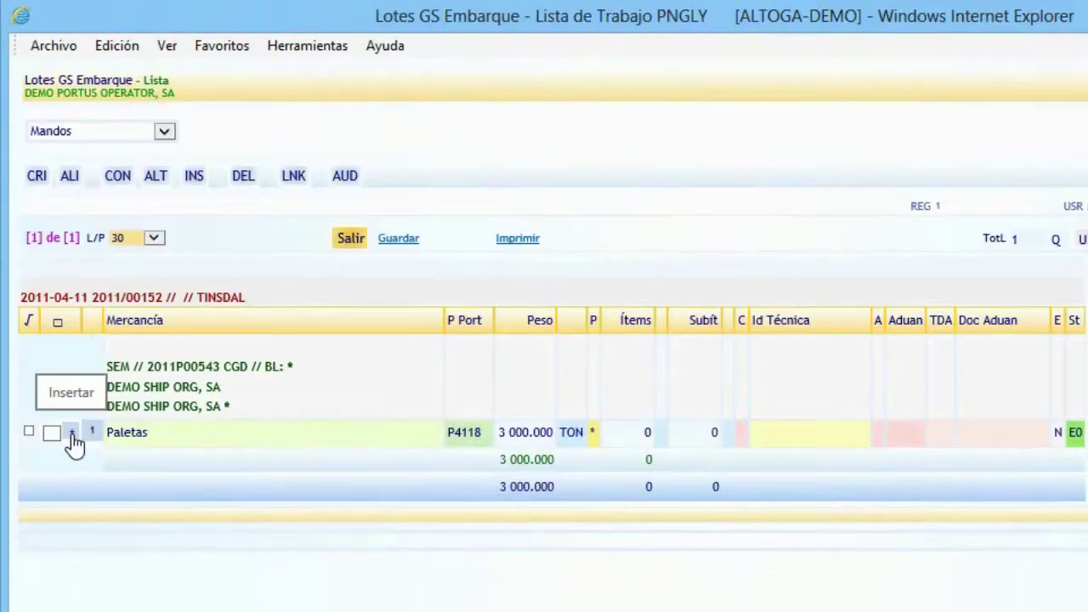
click(73, 435)
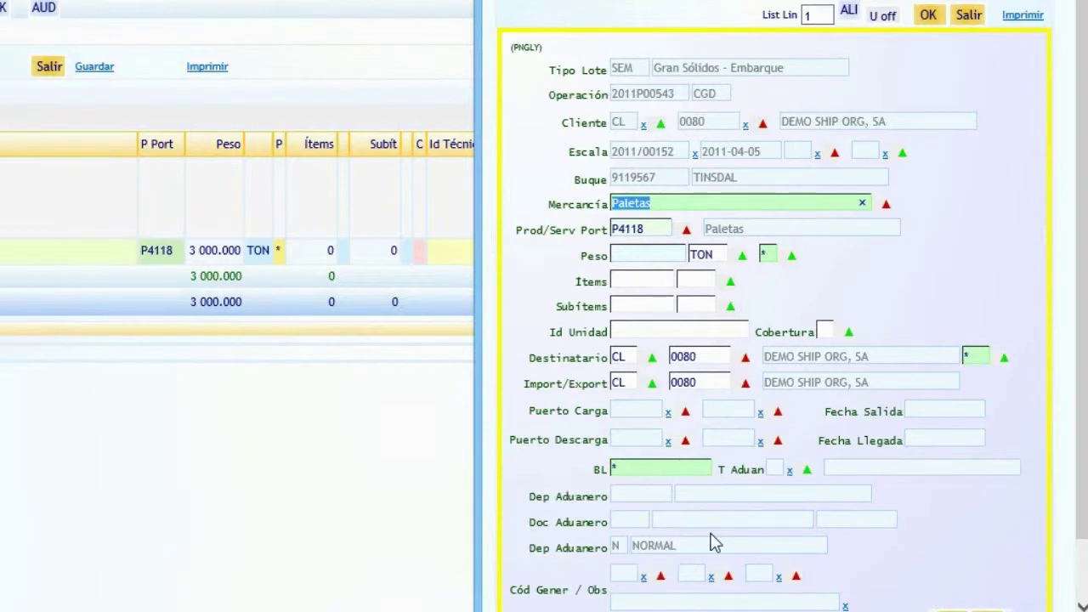
click(689, 468)
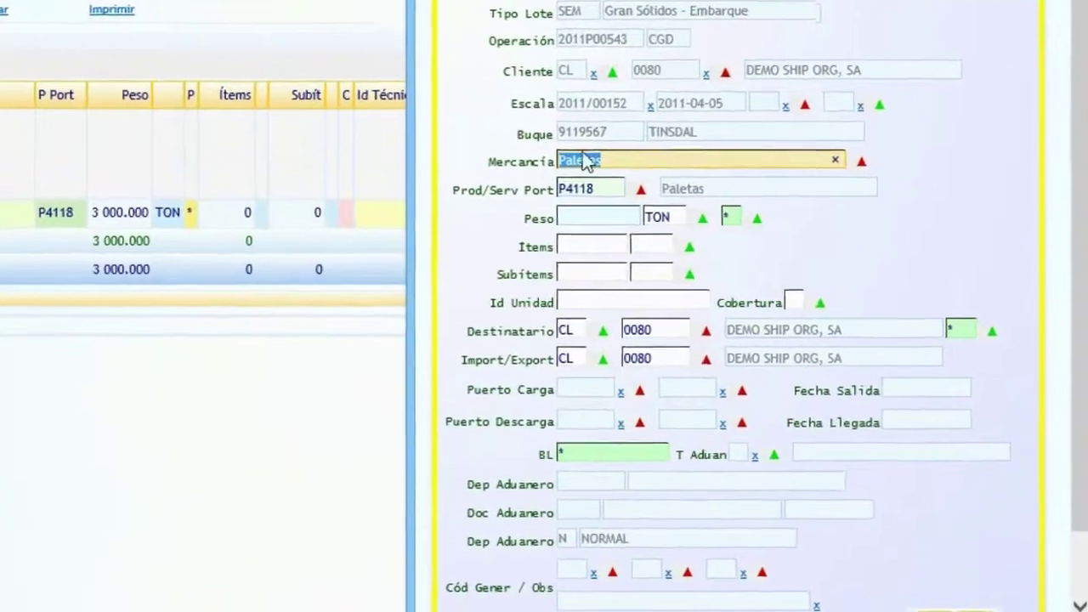
click(853, 144)
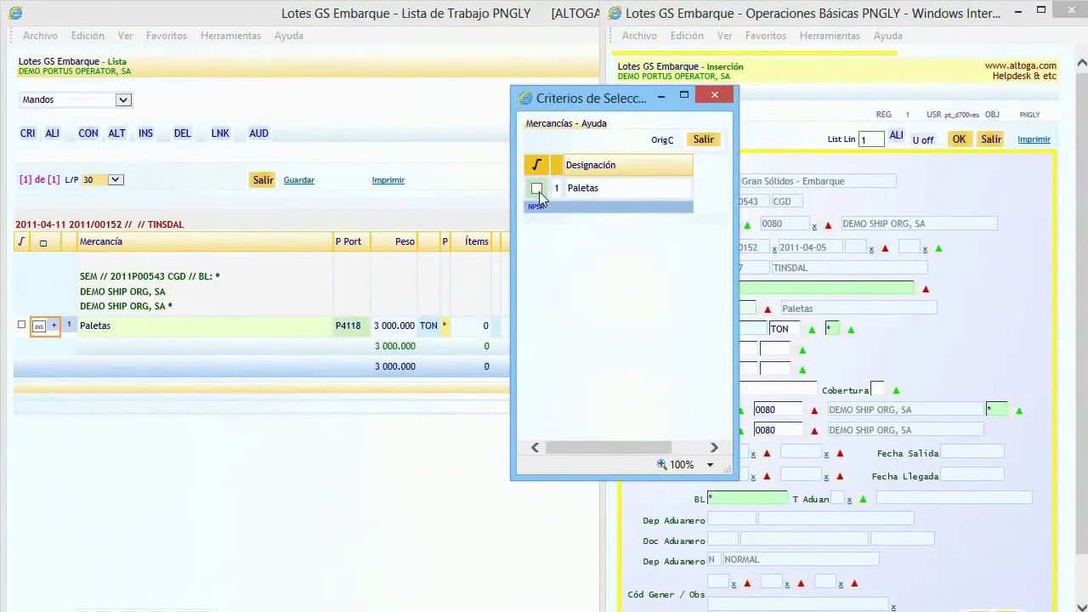
click(537, 189)
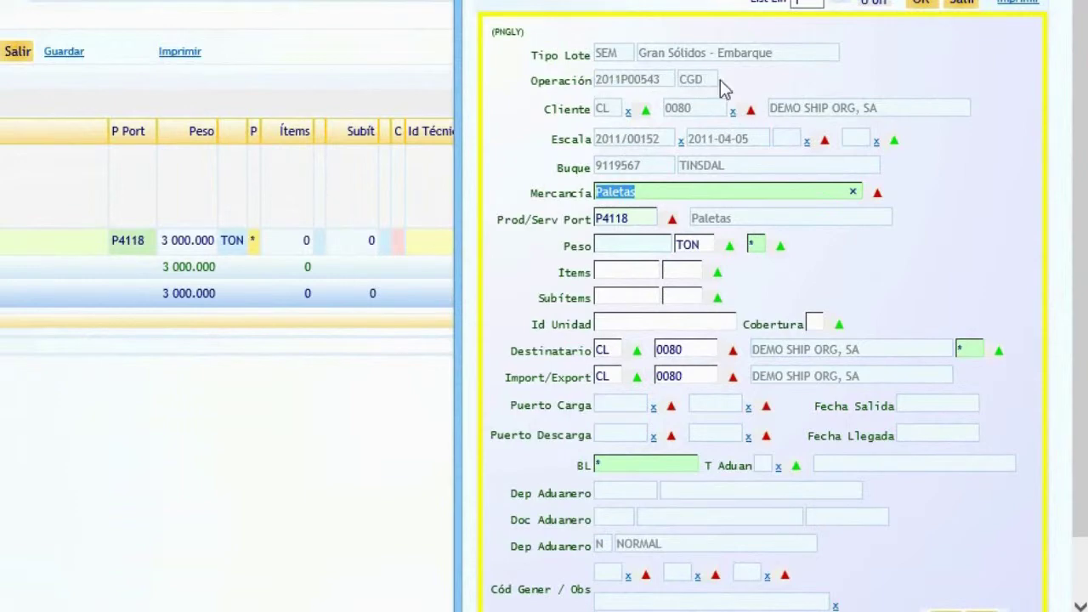
Set the new solid bulk lot's weight to 1000 TON with Balanza as its weighing method
click(624, 245)
text(1000)
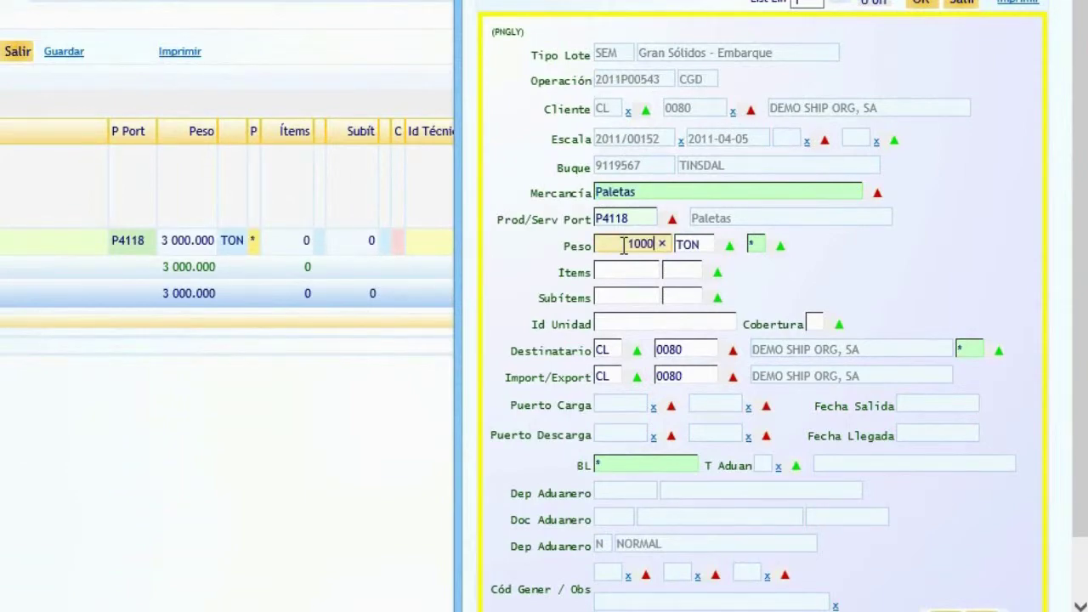
click(756, 244)
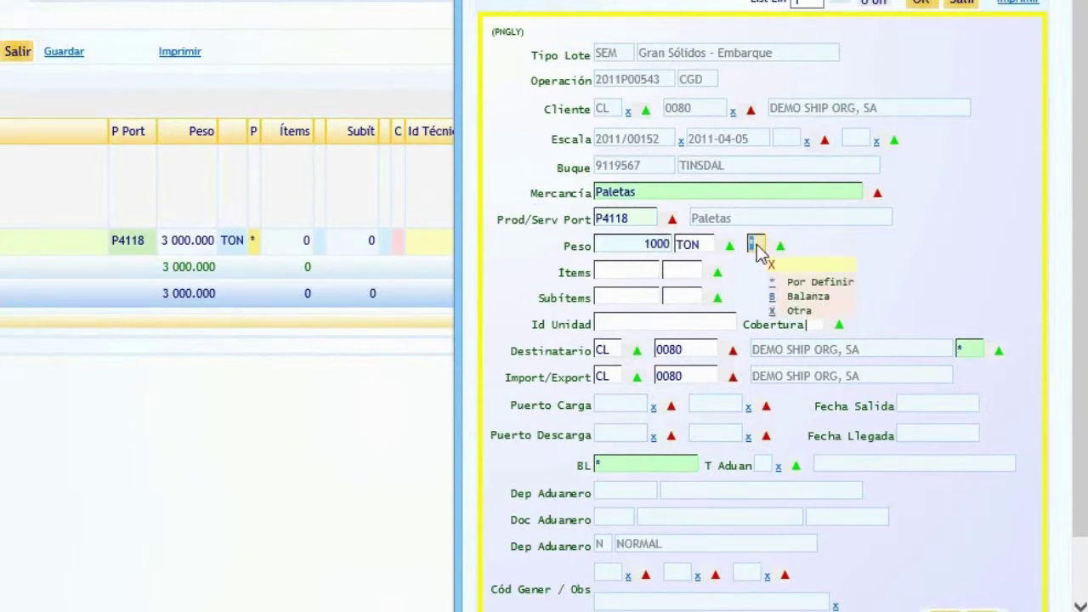
click(775, 299)
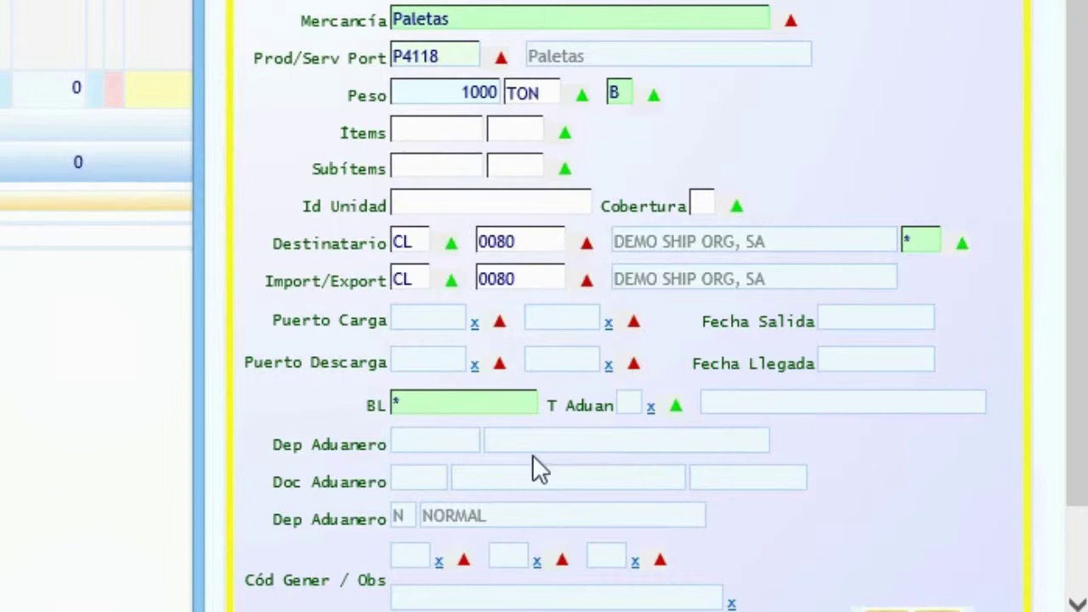
drag(1080, 272, 1079, 414)
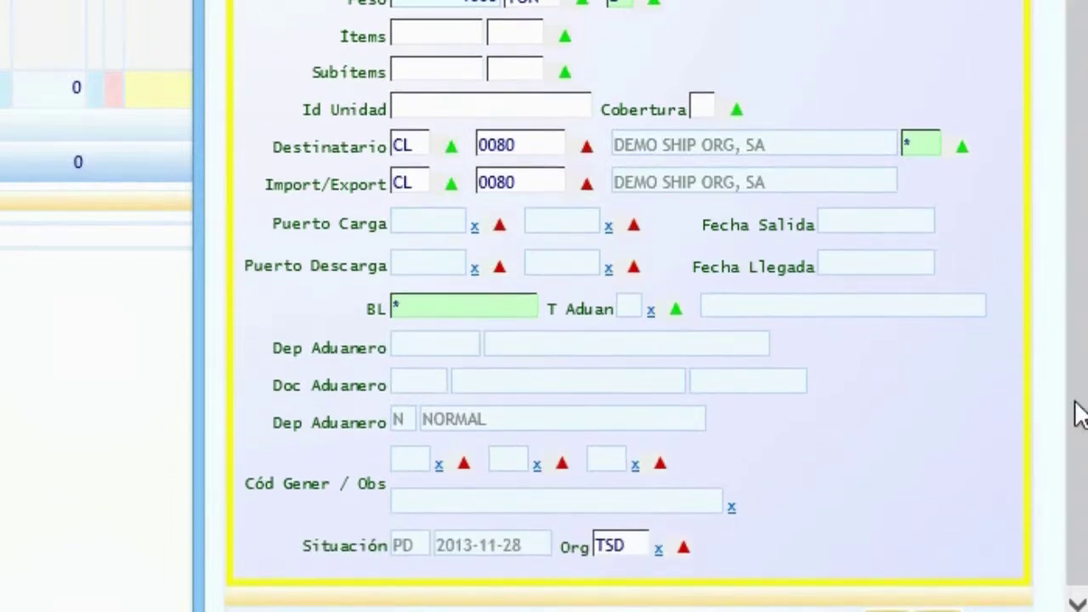